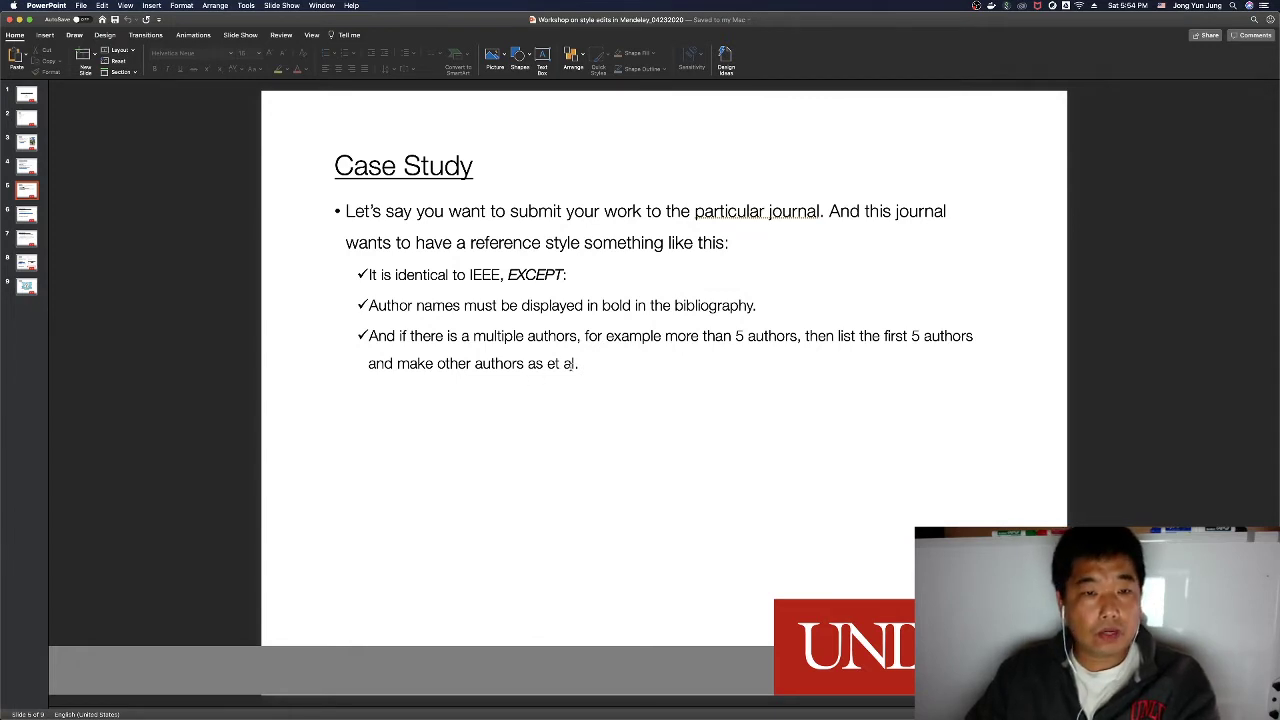
- Switch from the presentation to Mendeley Desktop and open the window that manages more citation styles
scroll(568, 364, "down", 1)
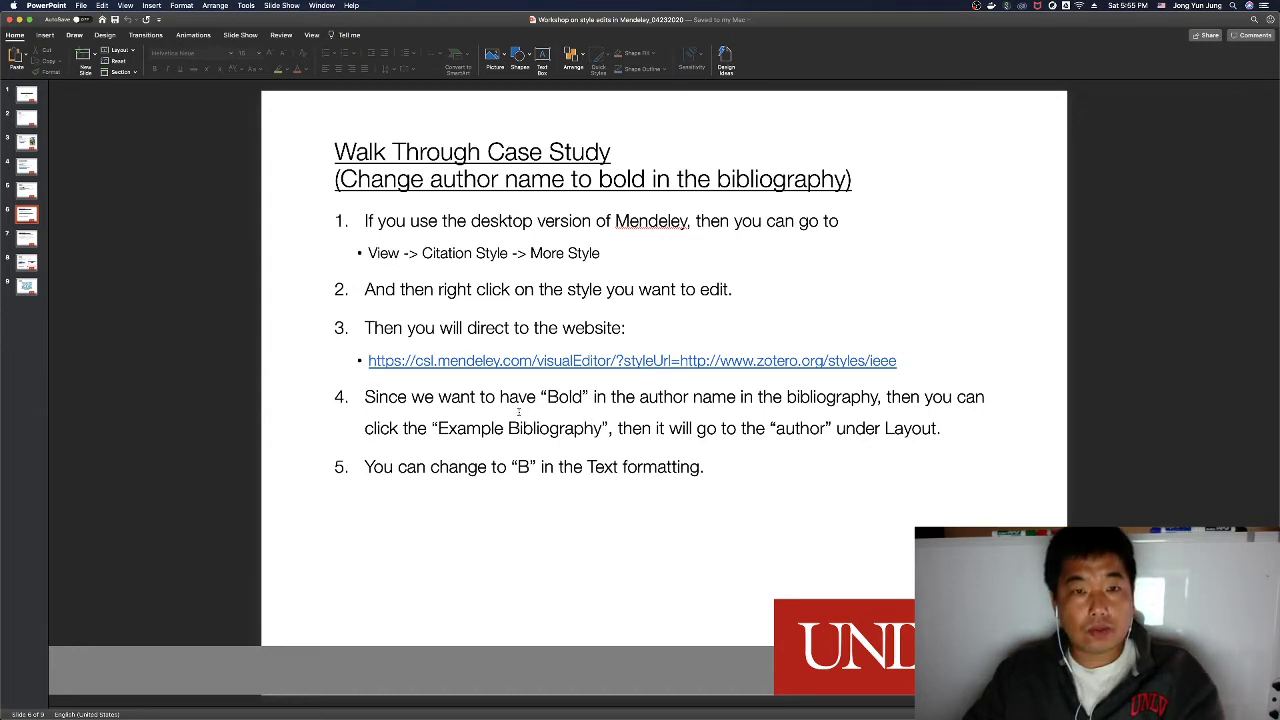
key("ctrl+Up")
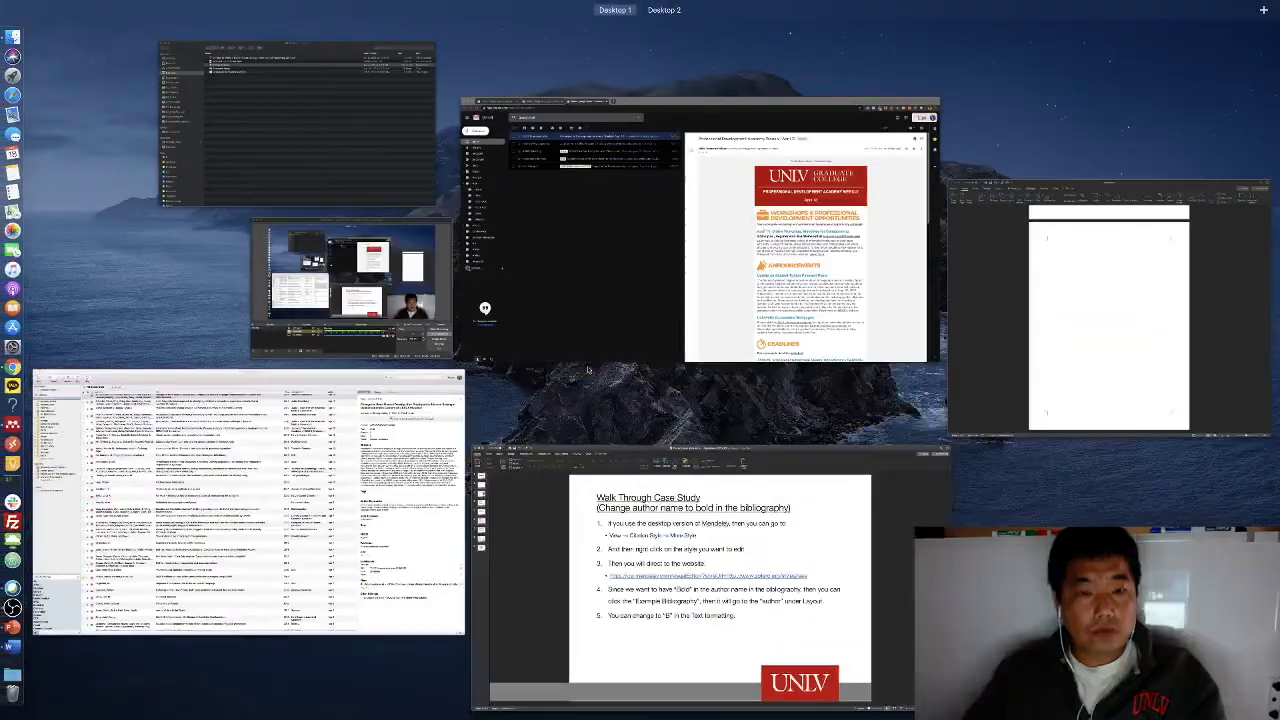
left_click(320, 420)
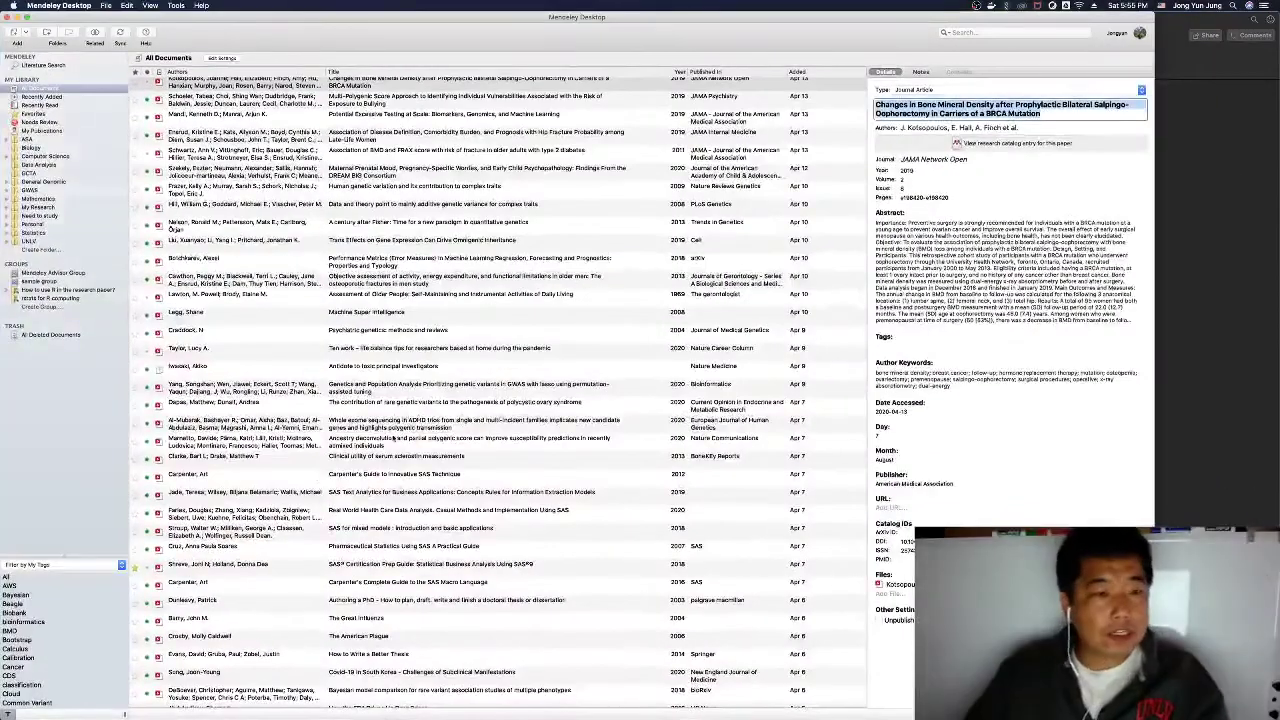
left_click(152, 6)
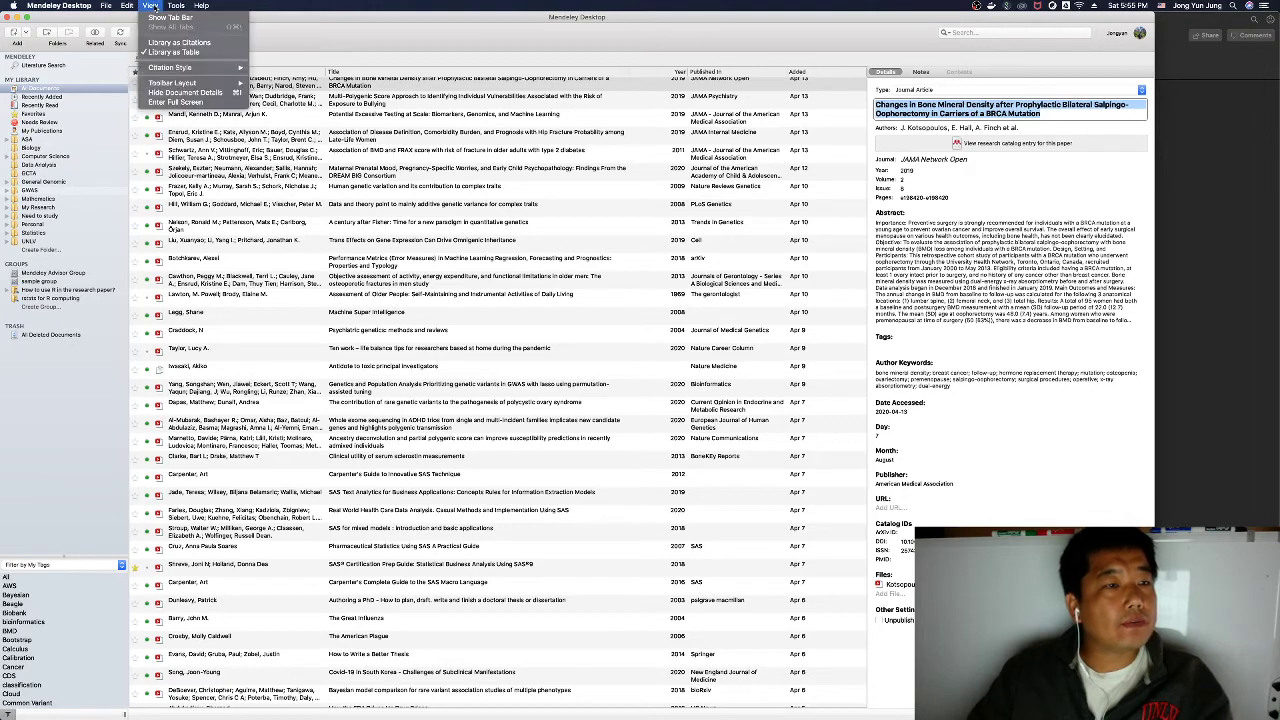
mouse_move(166, 67)
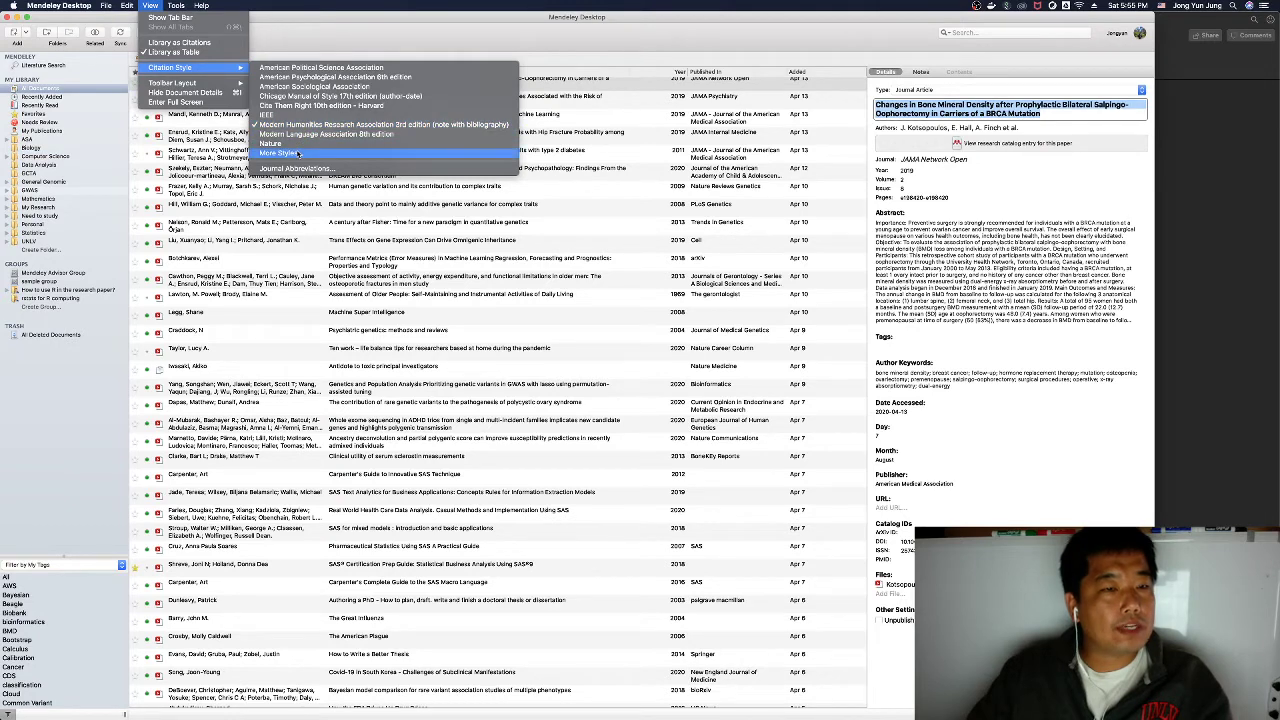
left_click(297, 153)
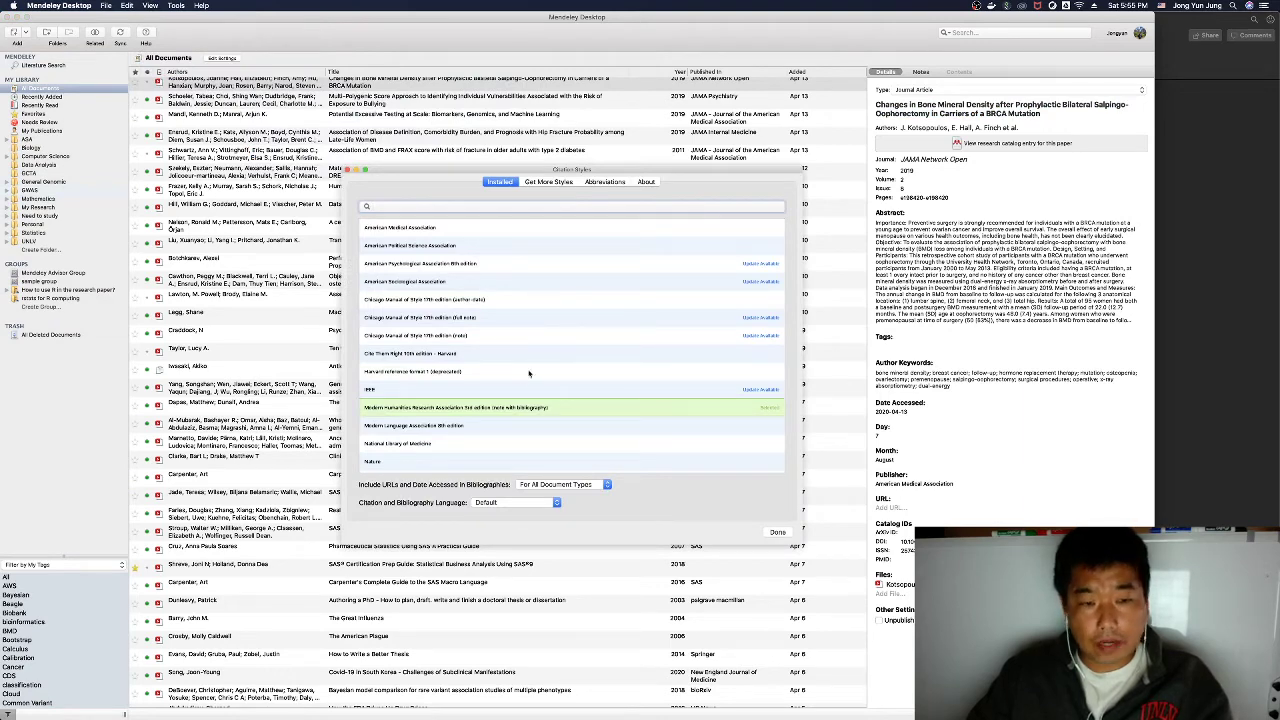
- Open the installed IEEE citation style for editing in the Visual CSL Editor
left_click(453, 397)
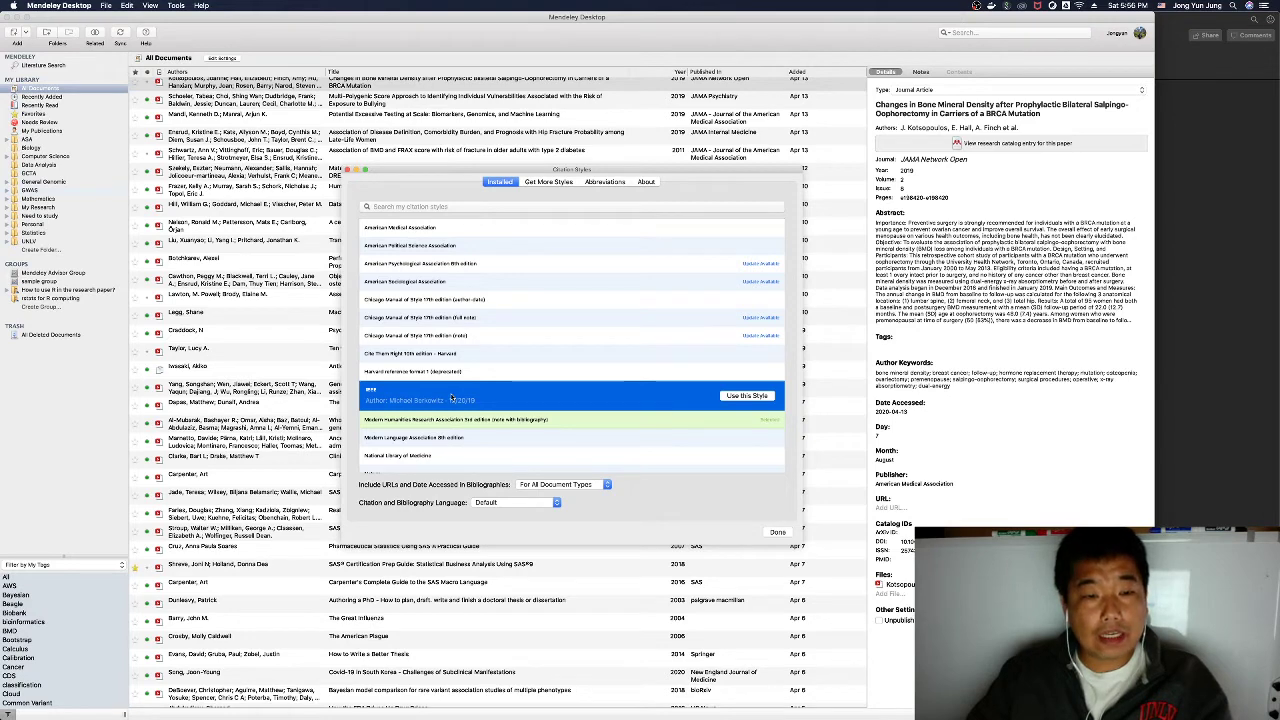
right_click(452, 398)
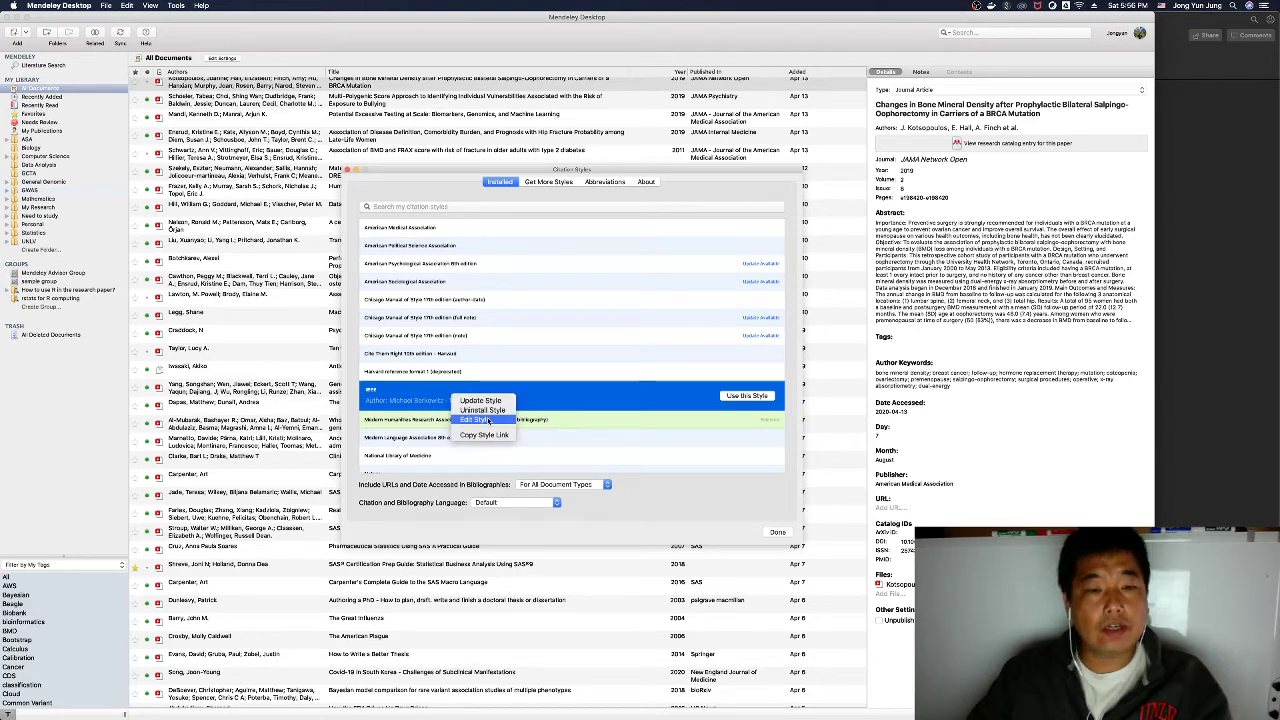
left_click(487, 421)
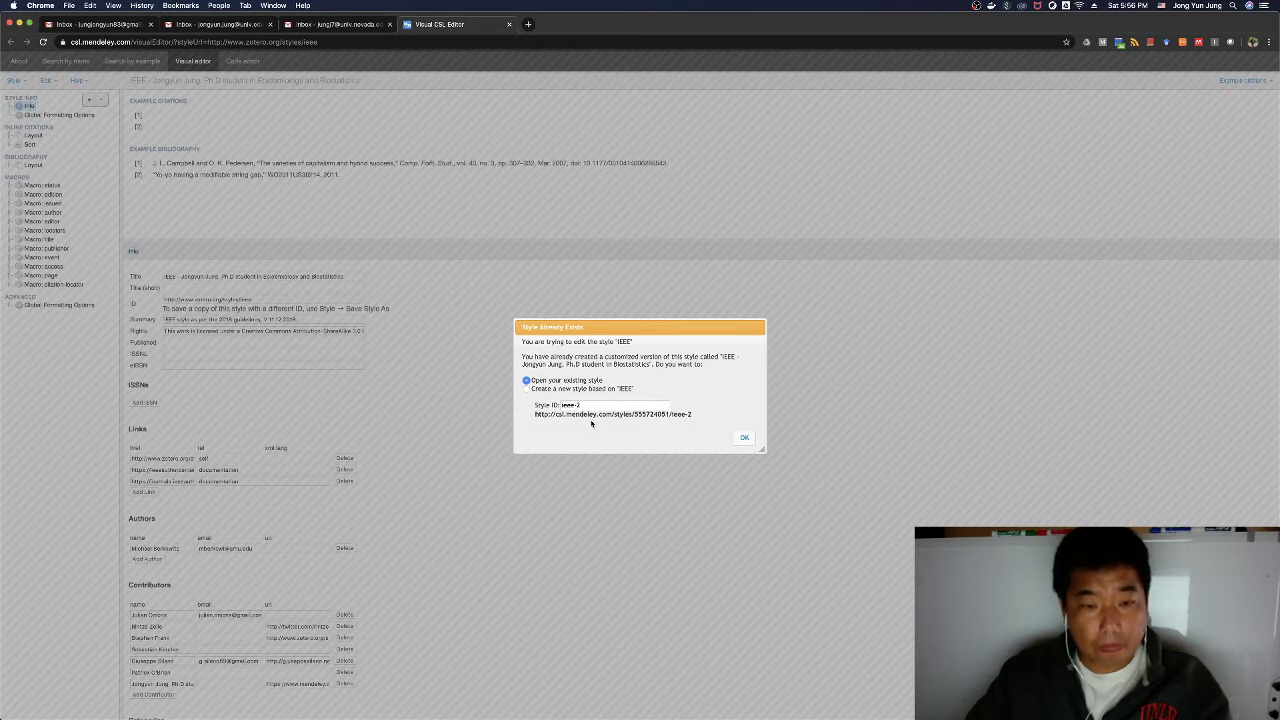
- Create a new style based on IEEE with the style ID "ieee-test"
left_click(527, 389)
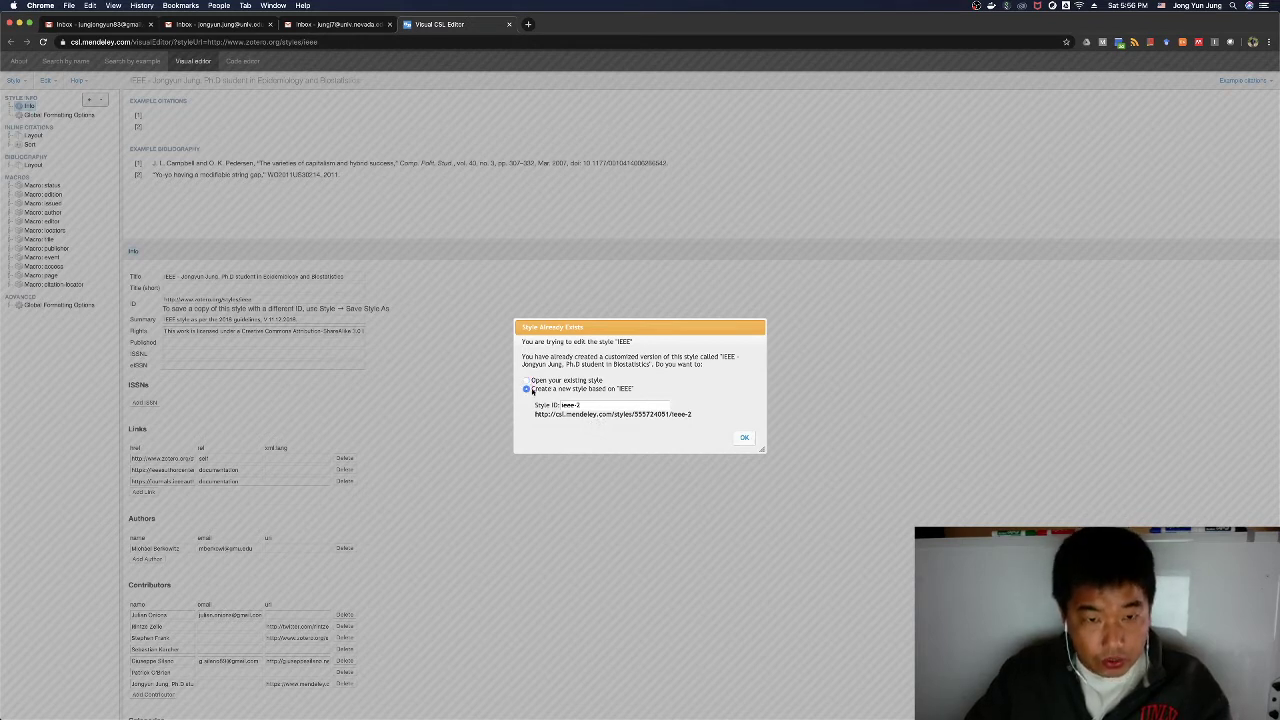
left_click(630, 407)
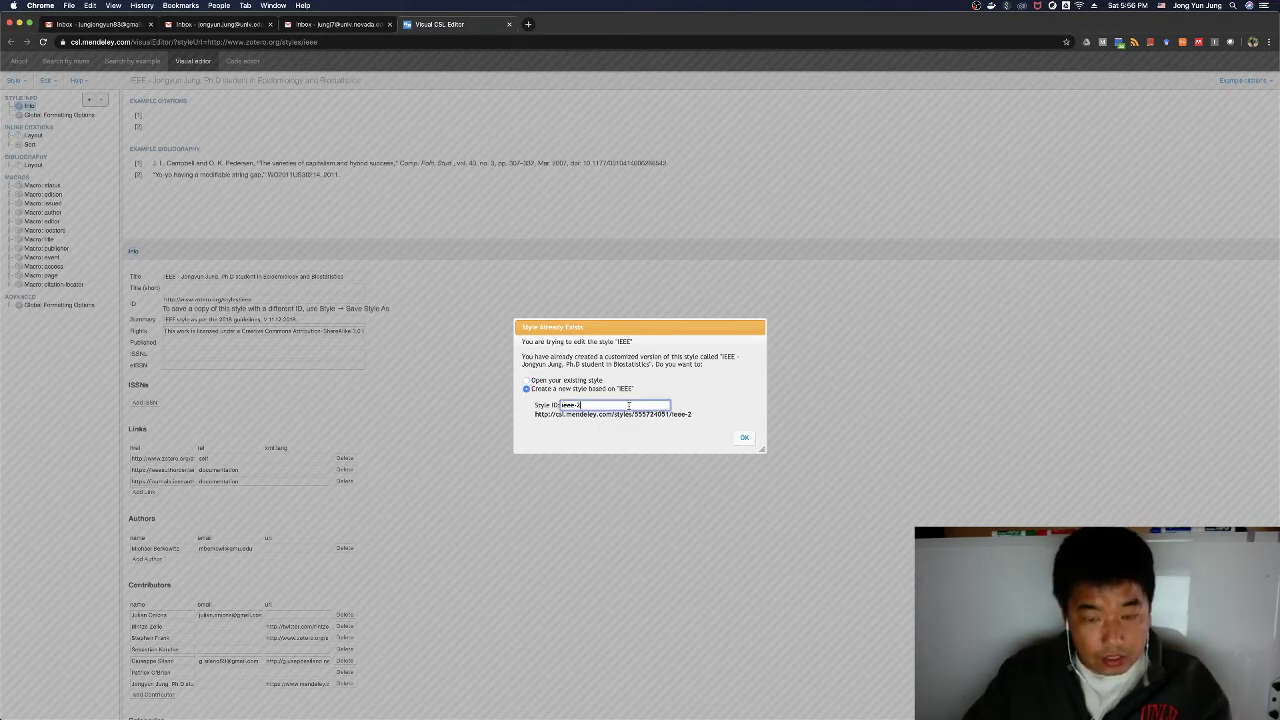
key("BackSpace")
type("e")
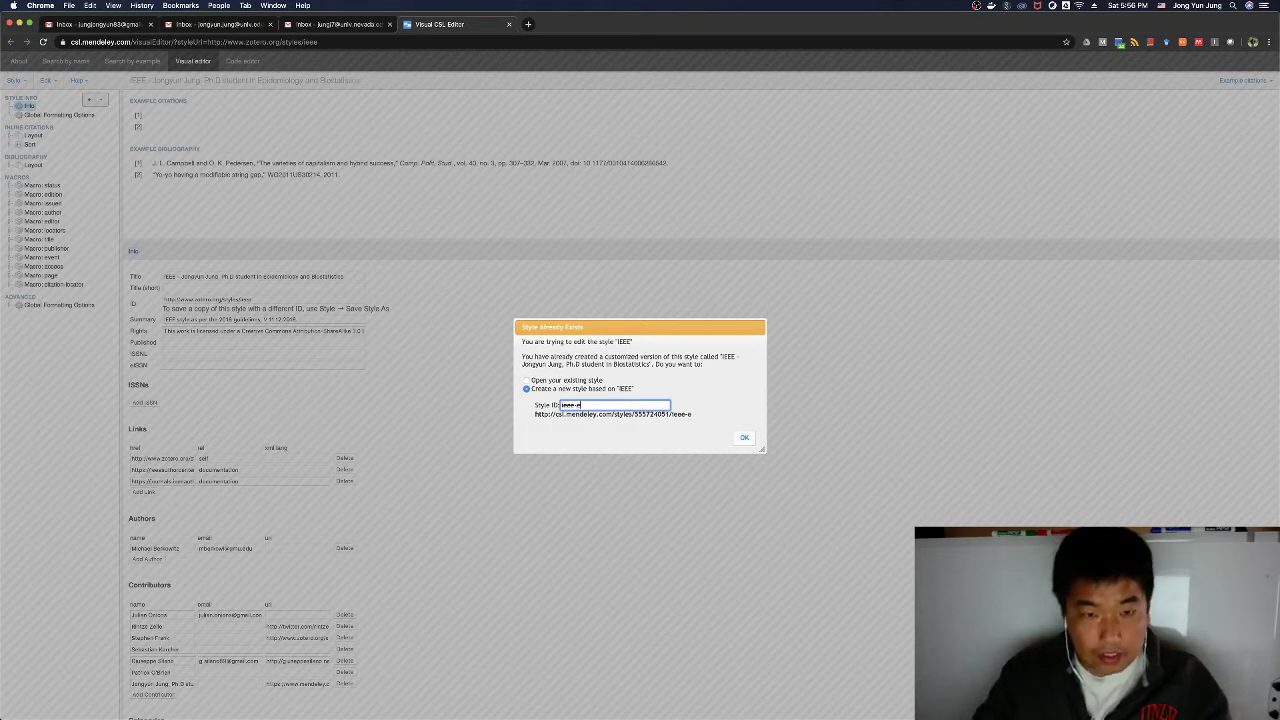
type("st")
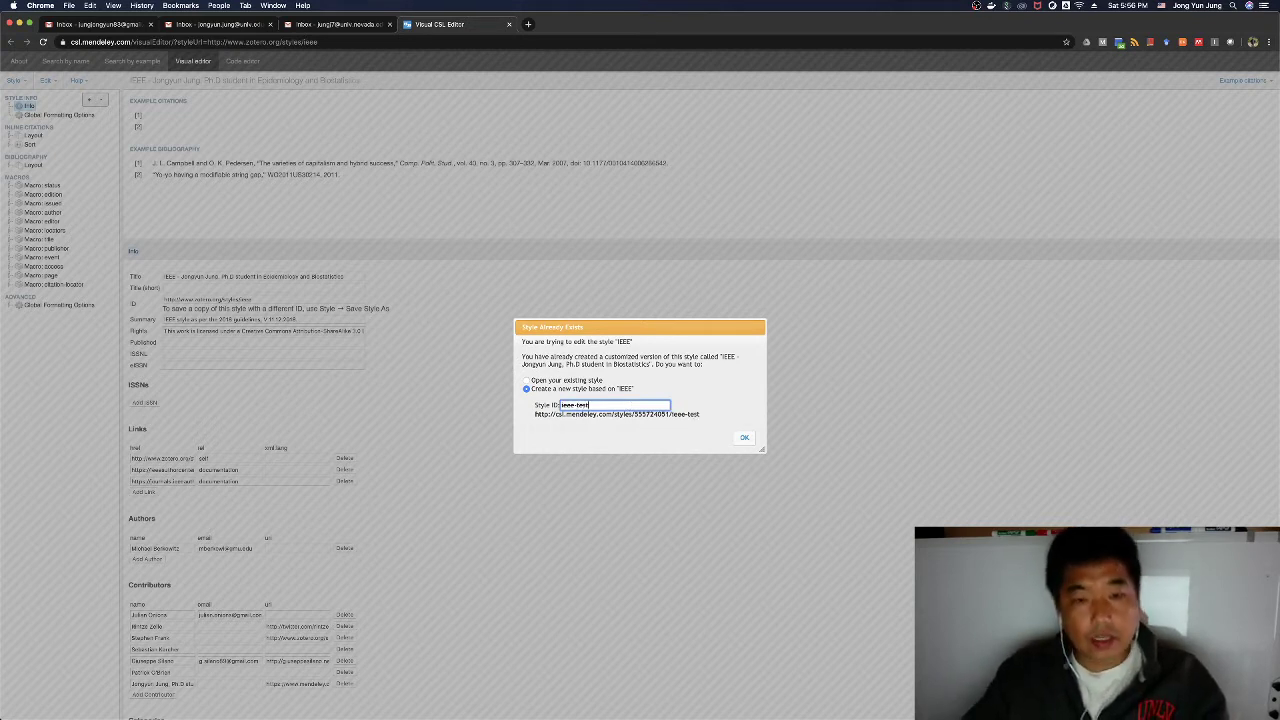
left_click(744, 437)
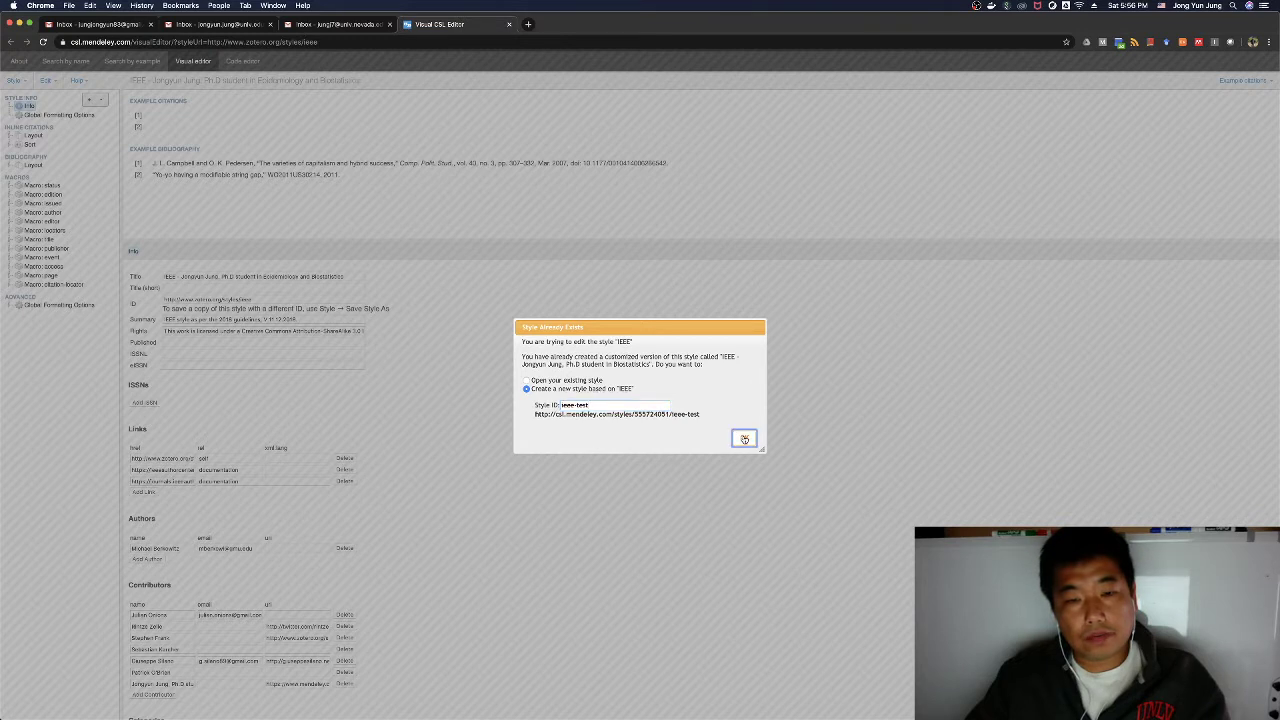
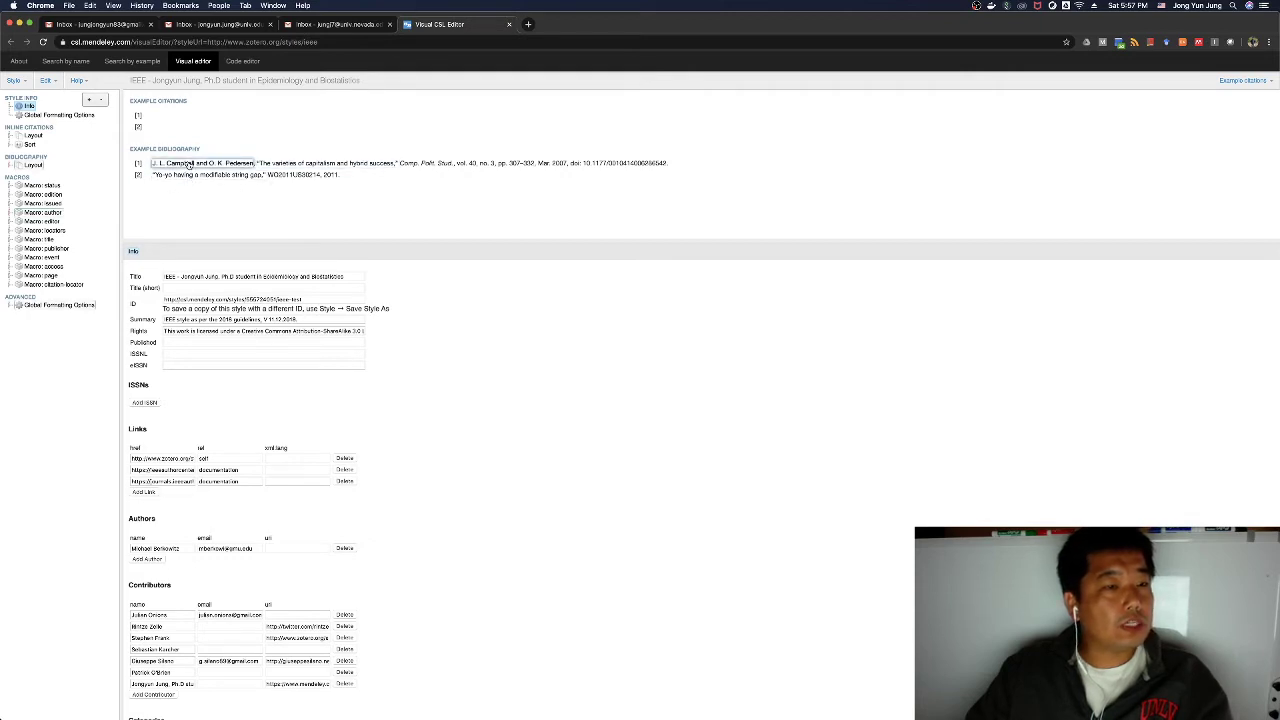
- Format the author names in the example bibliography as bold and save the style
left_click(188, 165)
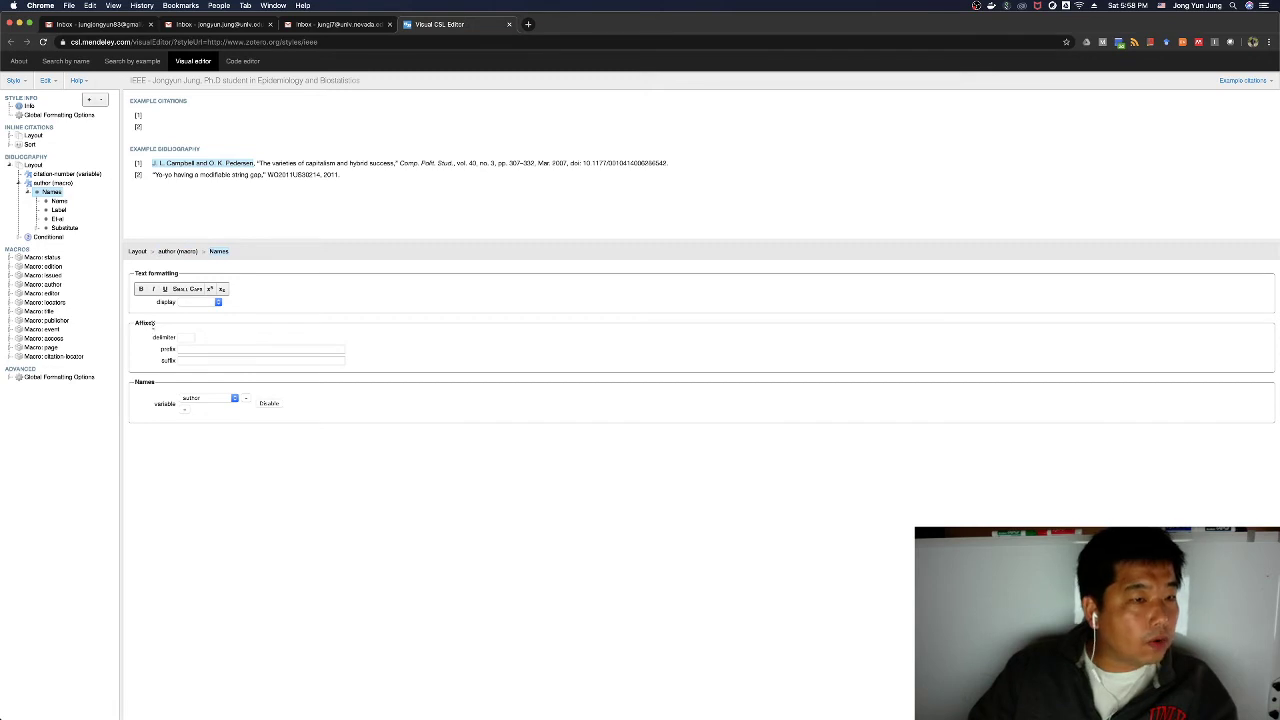
left_click(141, 290)
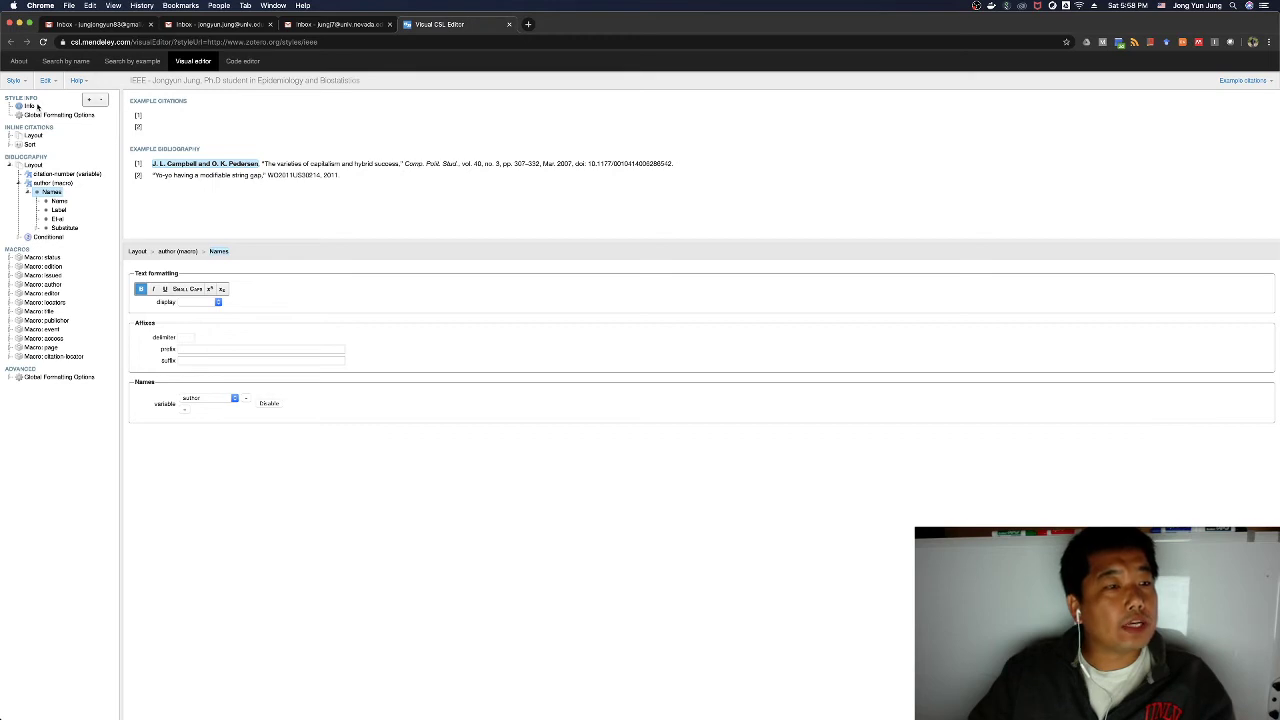
left_click(14, 80)
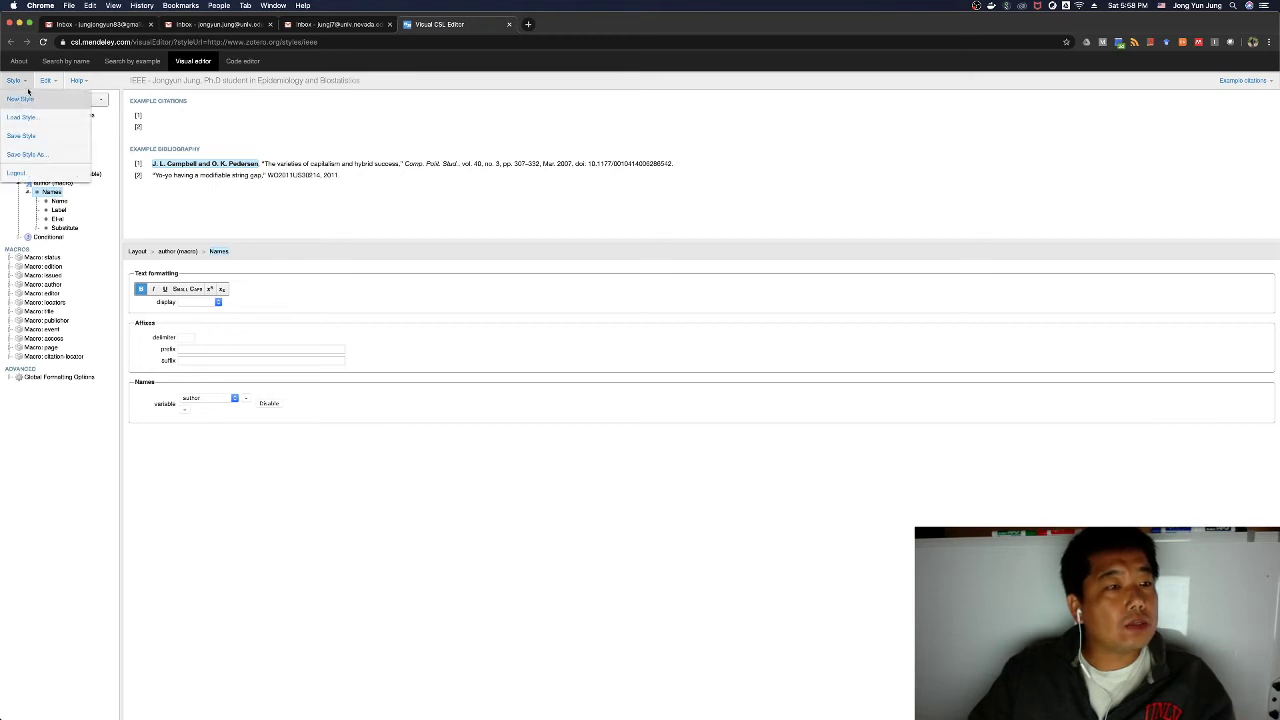
left_click(29, 140)
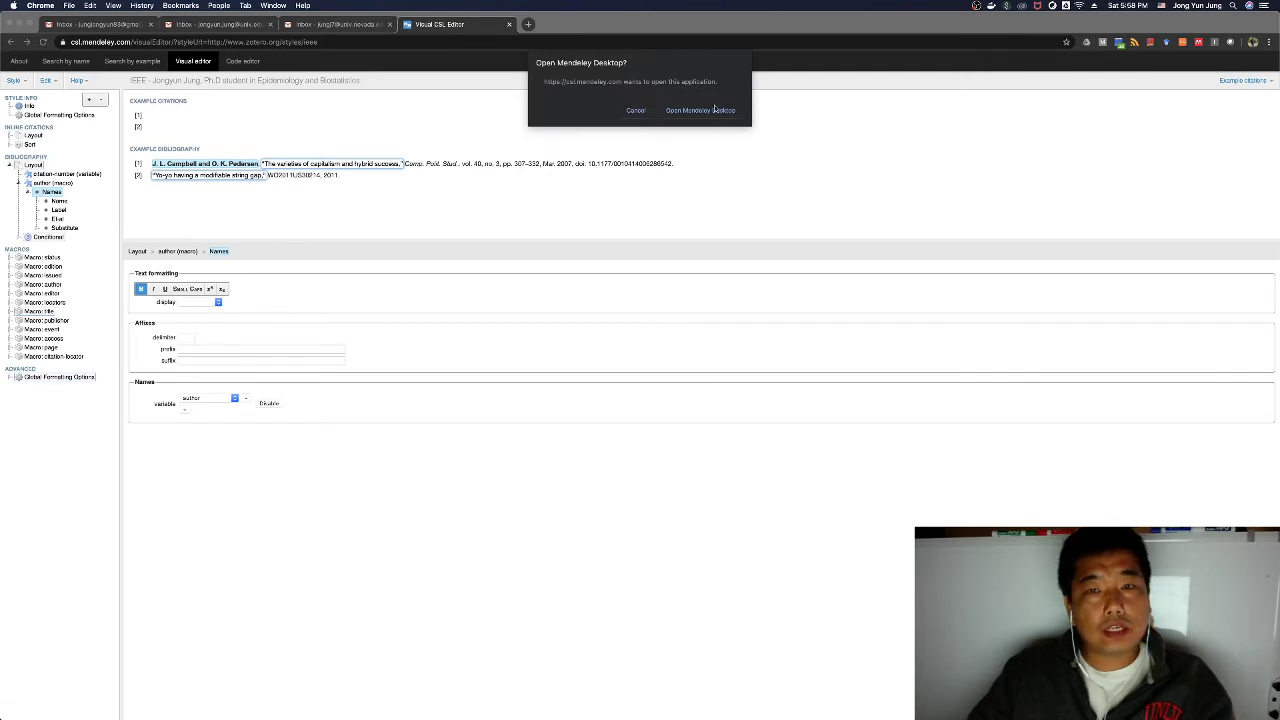
- Open the saved style in Mendeley Desktop, check the customized IEEE entries among the installed styles, and close the styles window
left_click(714, 110)
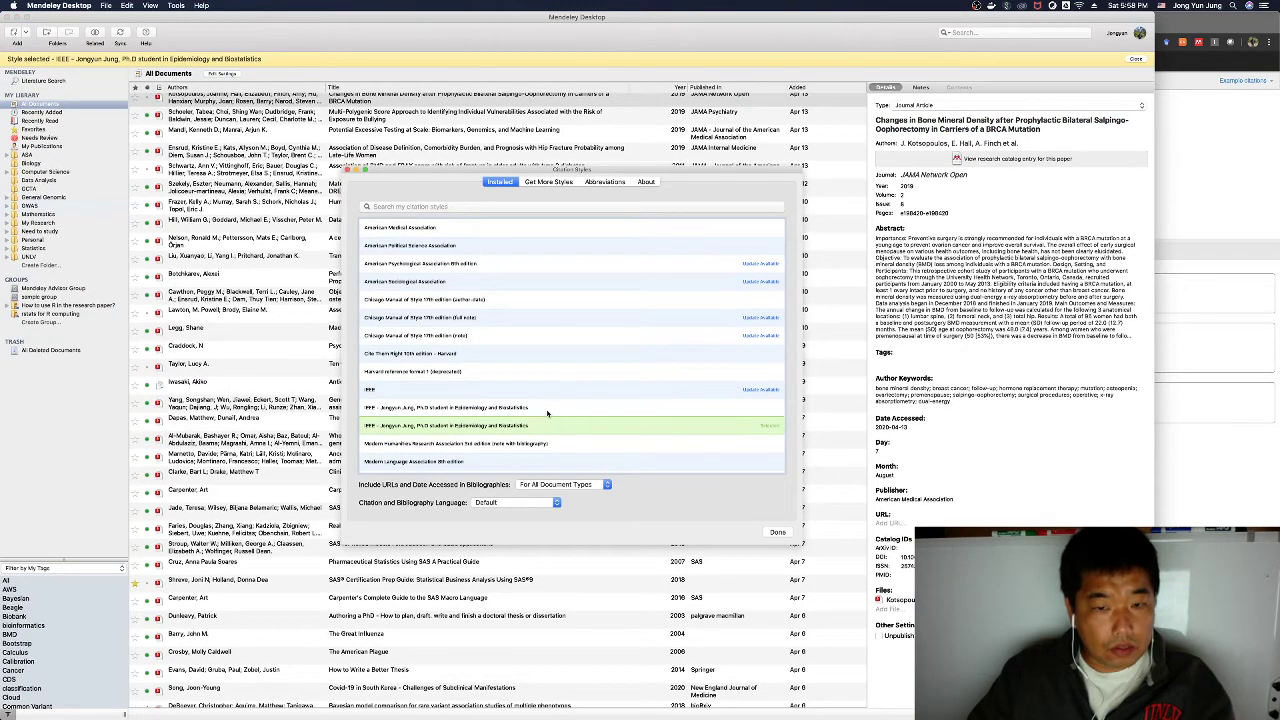
left_click(548, 408)
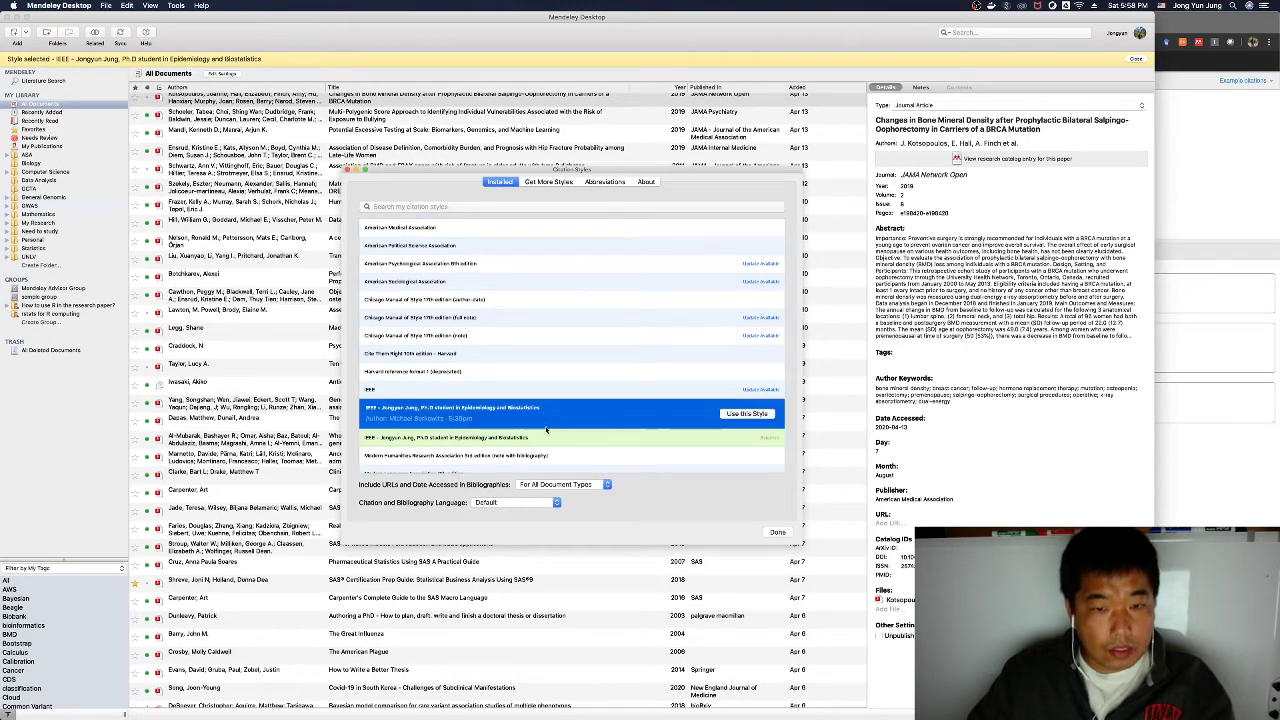
left_click(550, 438)
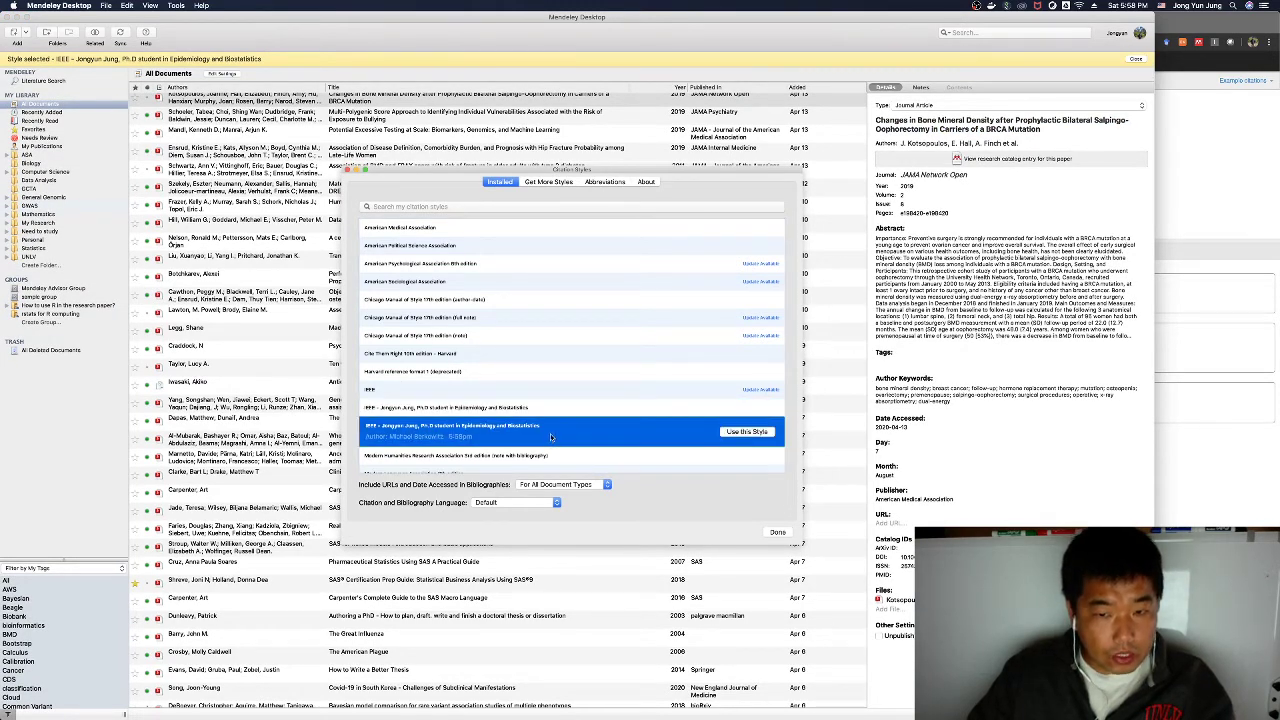
left_click(777, 532)
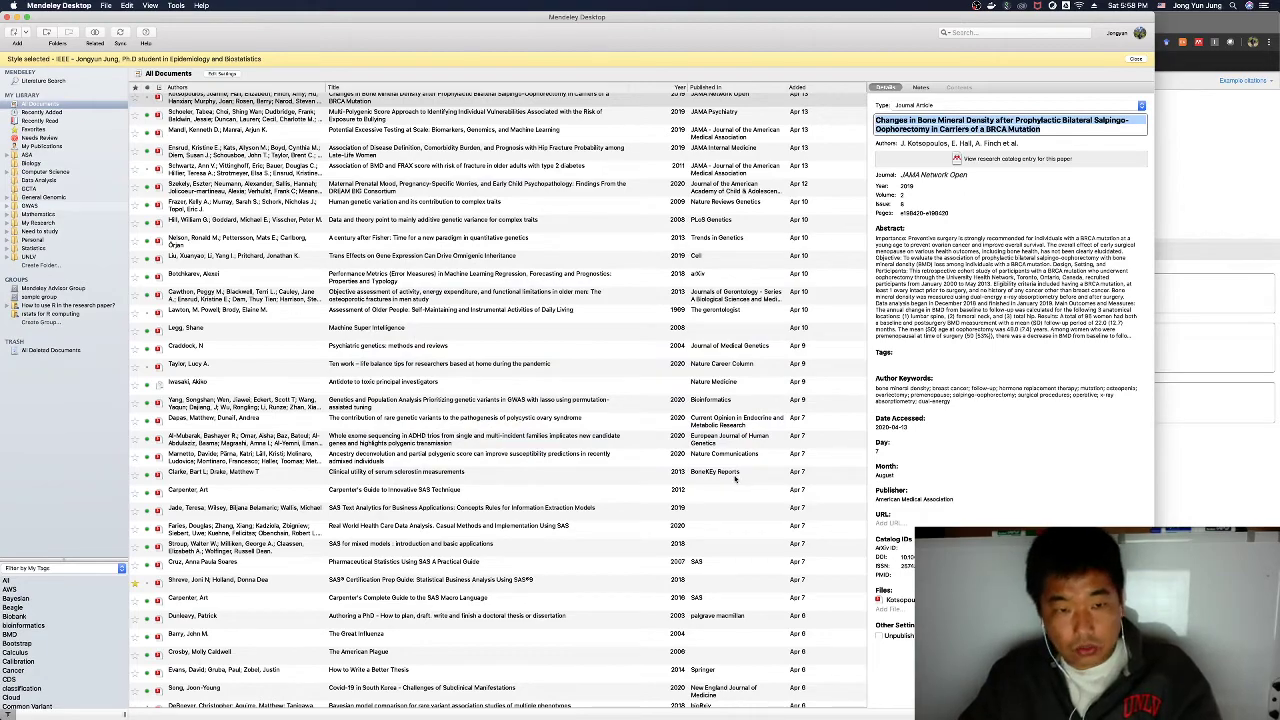
- Switch to the Word document and enter the text "This is an example reference" on the blank second page
key("ctrl+Up")
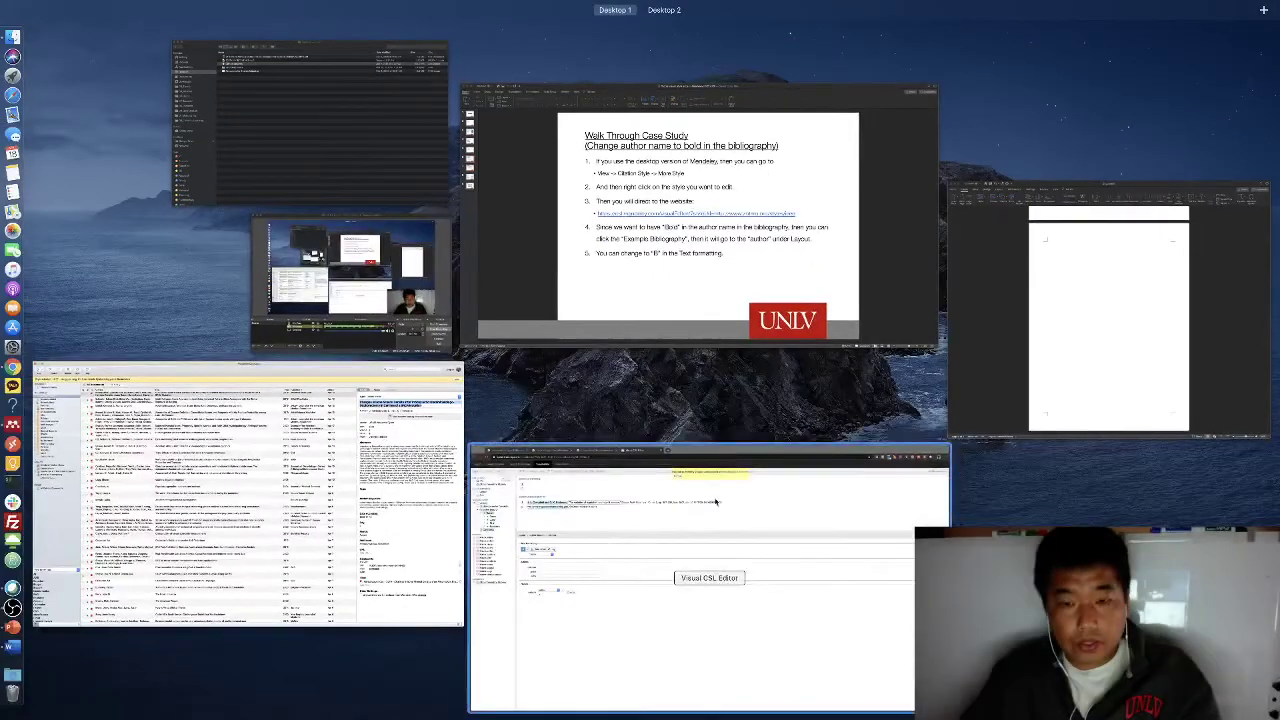
left_click(963, 391)
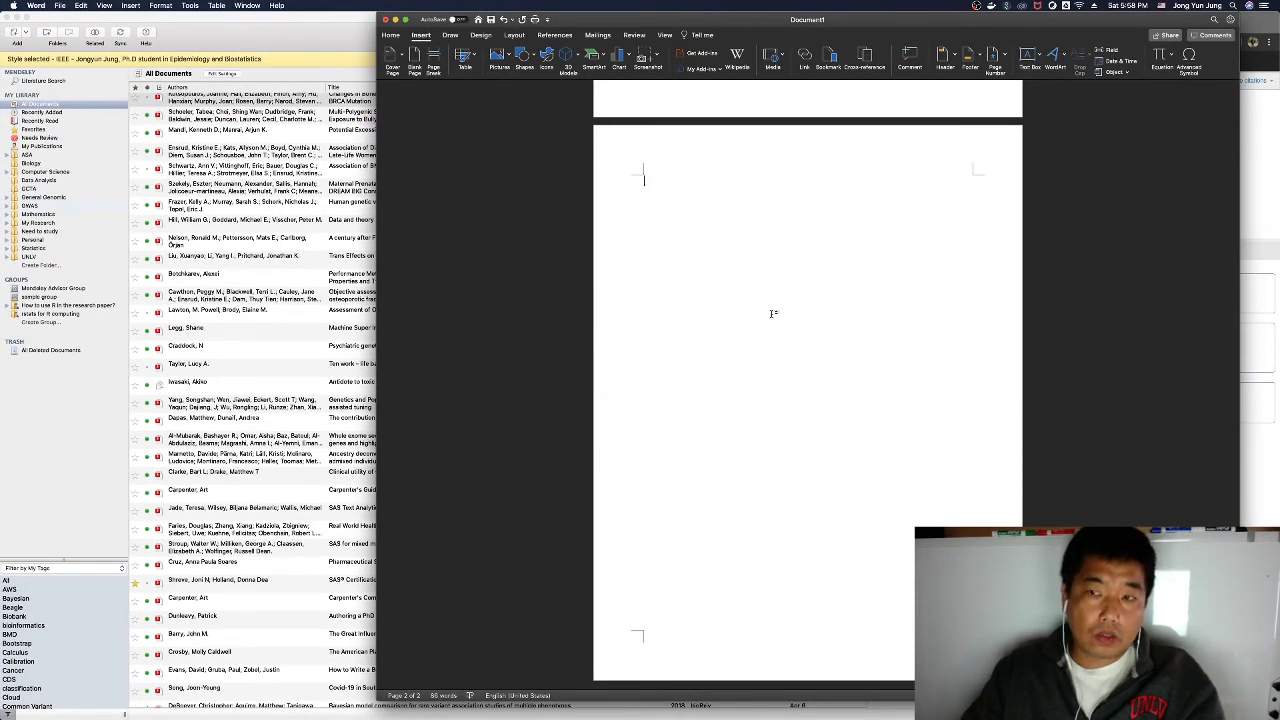
type("This is an example reference")
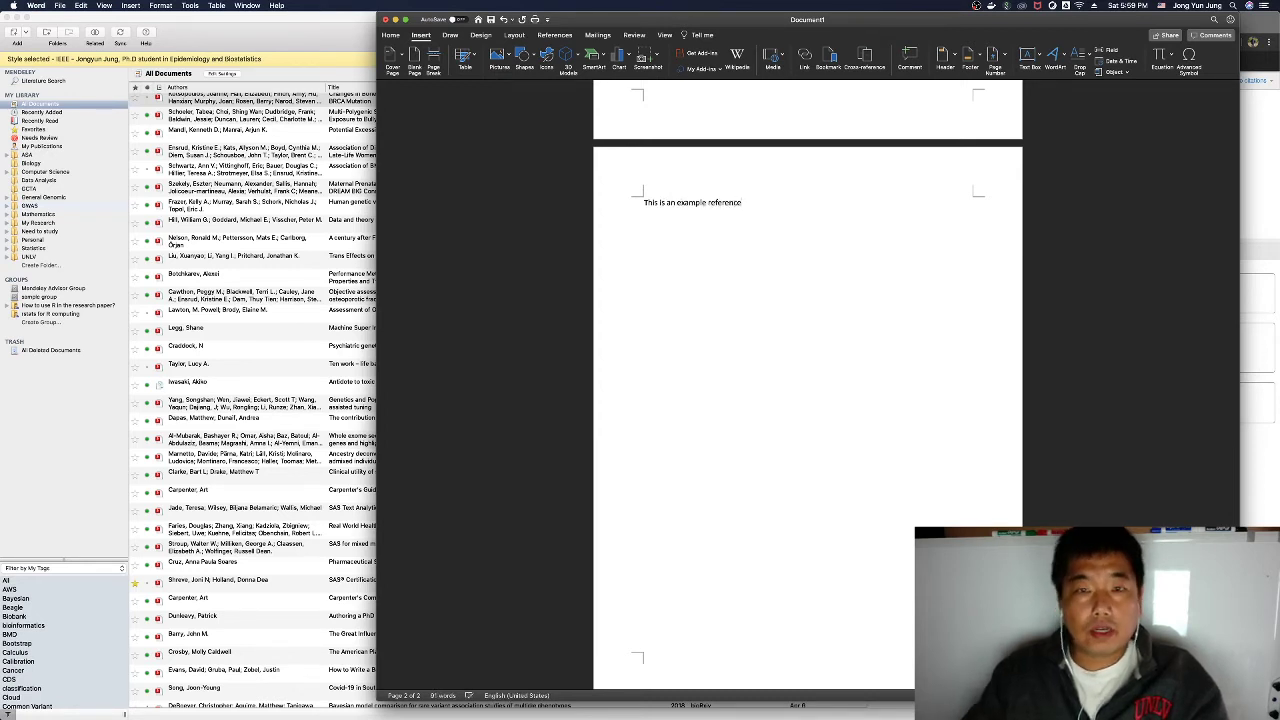
- In Mendeley Desktop, find the 2020 Bioinformatics paper on prioritizing genetic variants in GWAS with lasso and select its title for copying
left_click(333, 18)
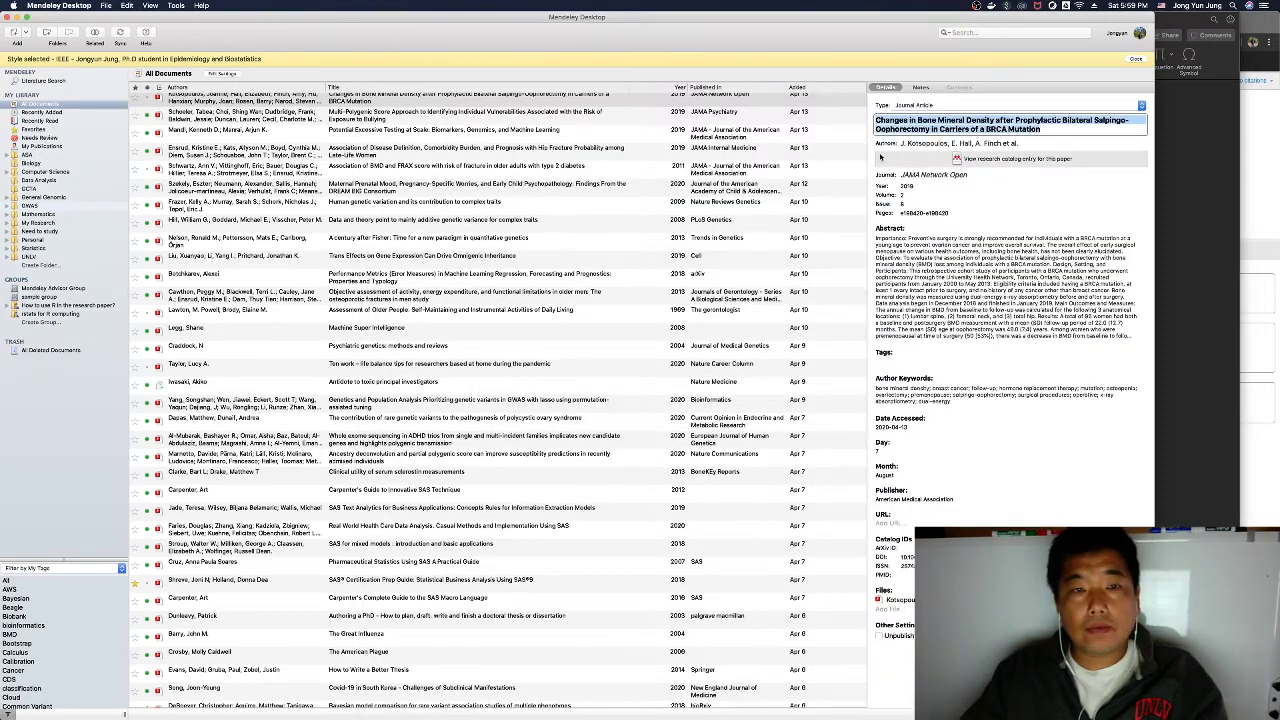
scroll(720, 200, "down", 5)
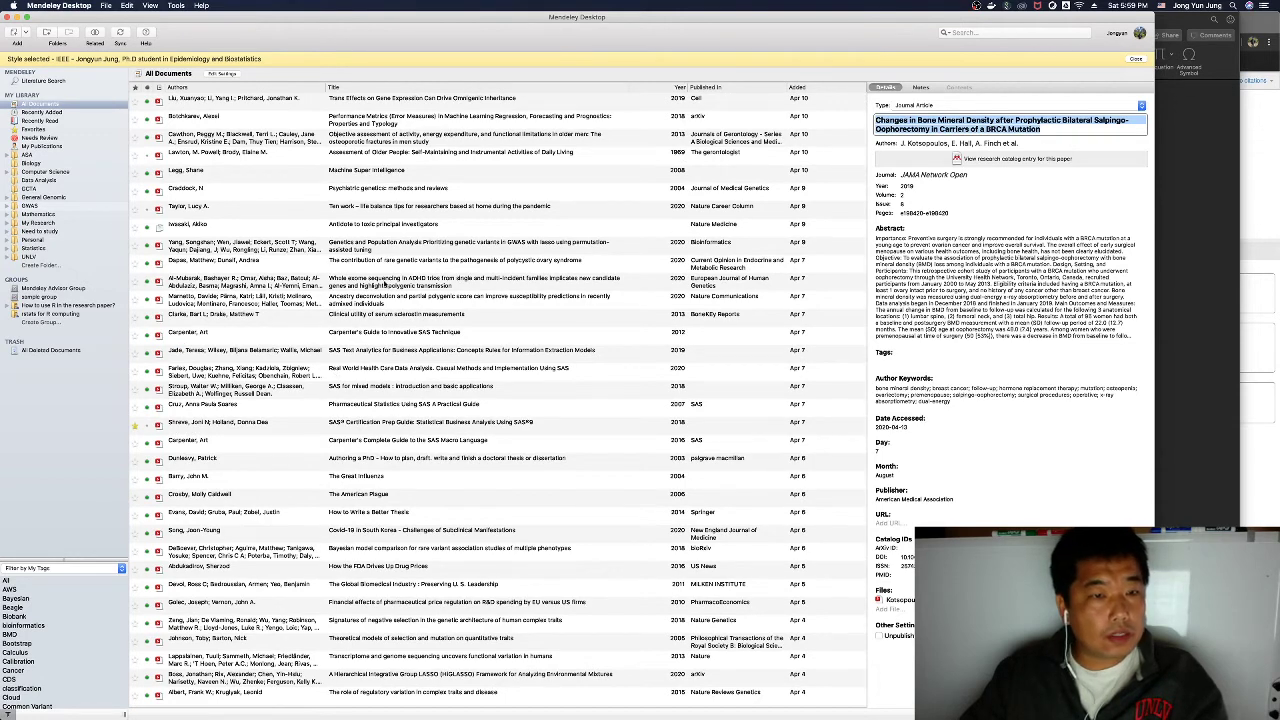
left_click(400, 245)
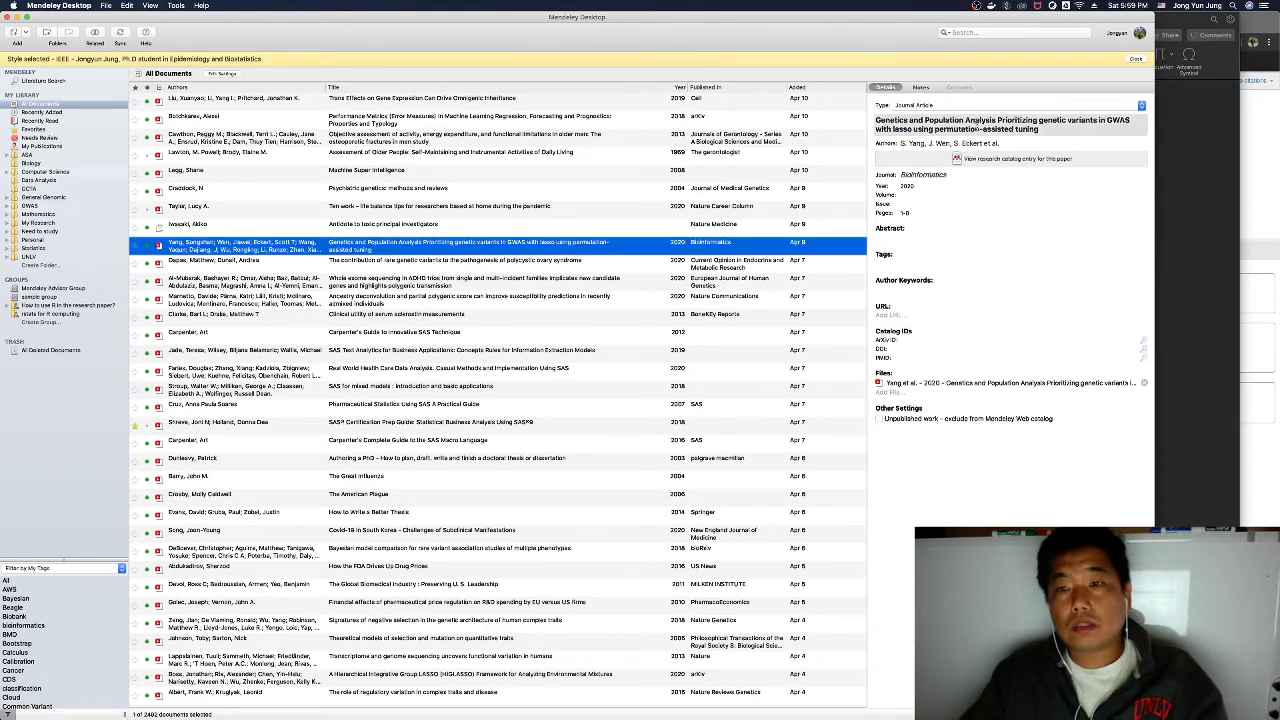
left_click(981, 129)
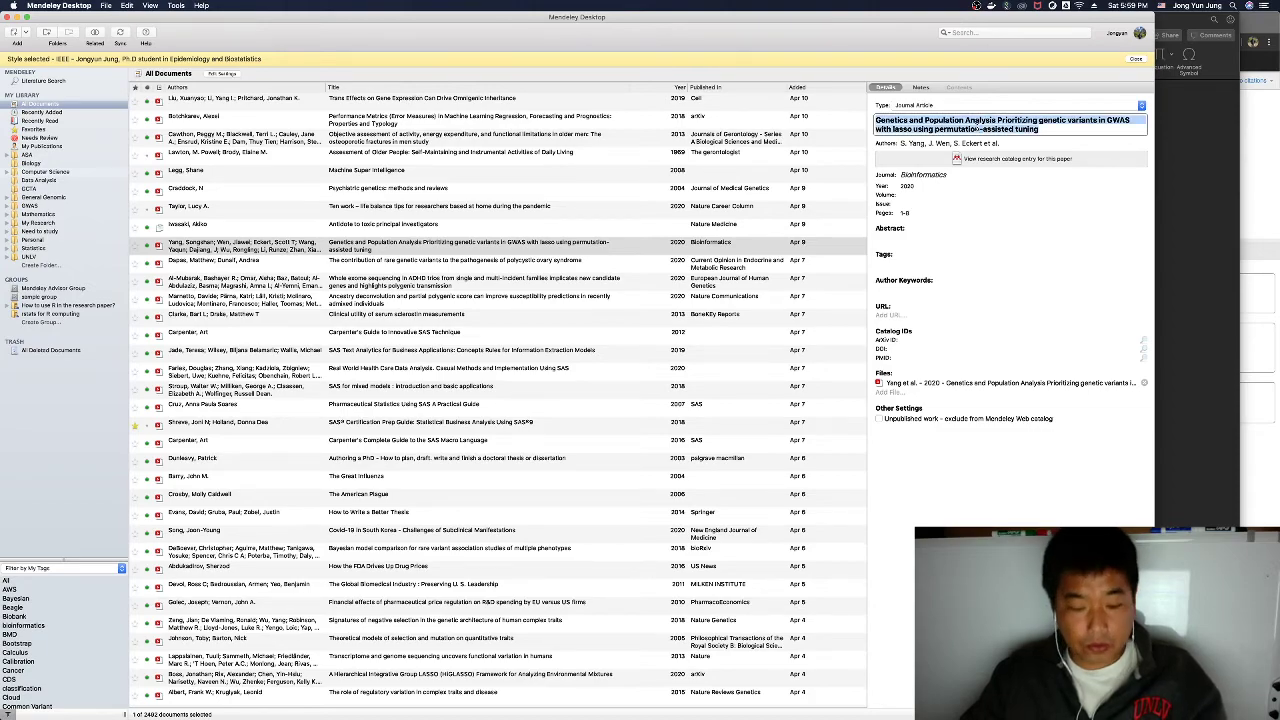
- Back in Word, insert a Mendeley citation of "Genetics and Population Analysis Prioritizing genetic variants in GWAS with lasso using permutation-assisted tuning" after the example sentence
key("ctrl+Up")
left_click(1044, 250)
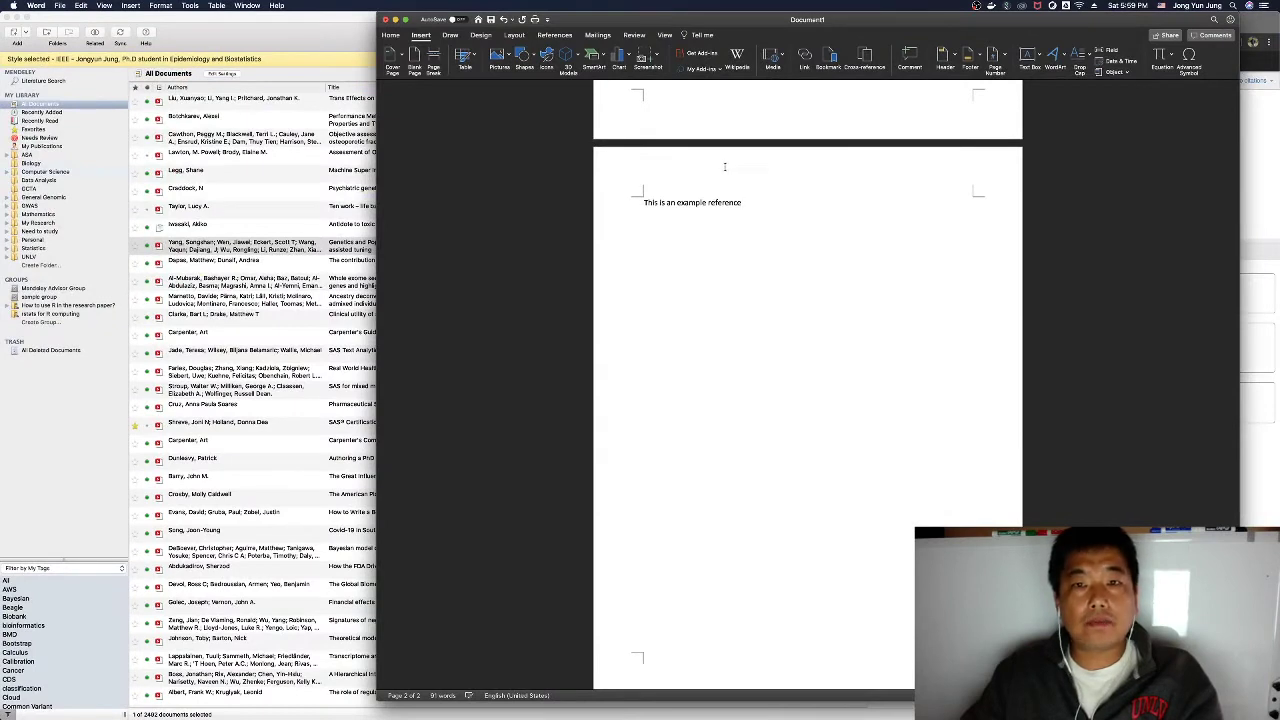
left_click(556, 36)
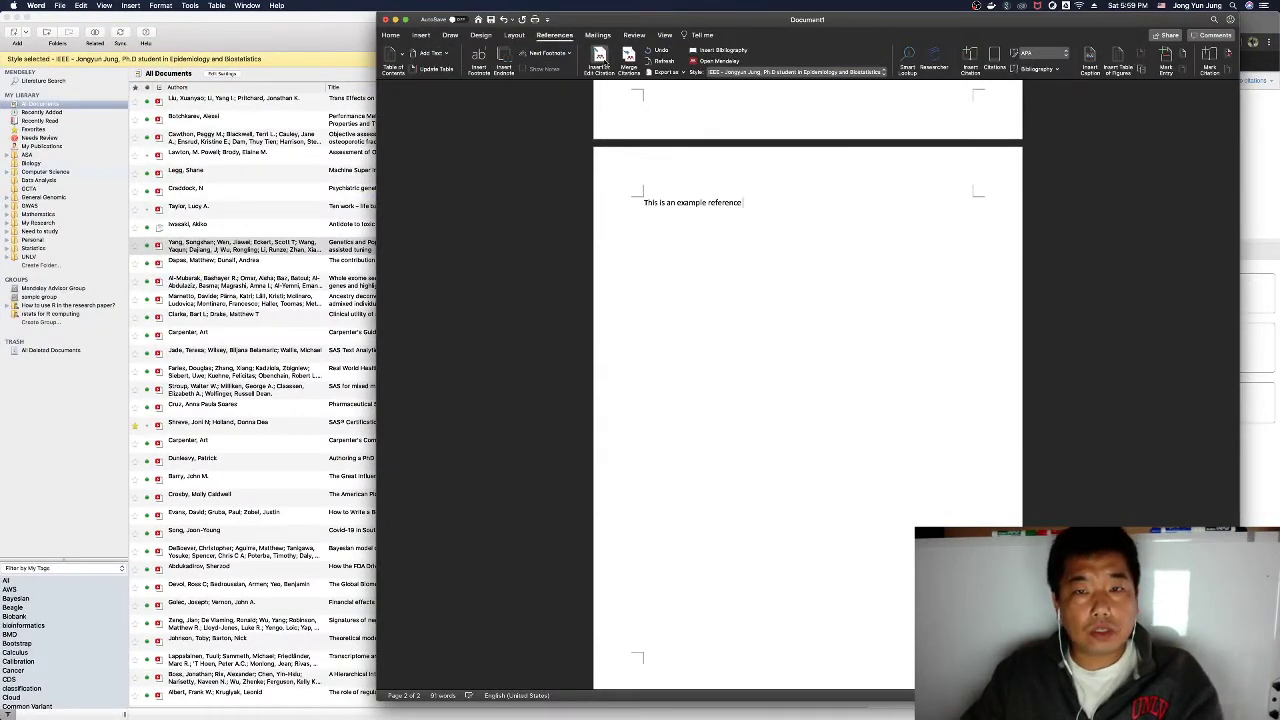
left_click(600, 58)
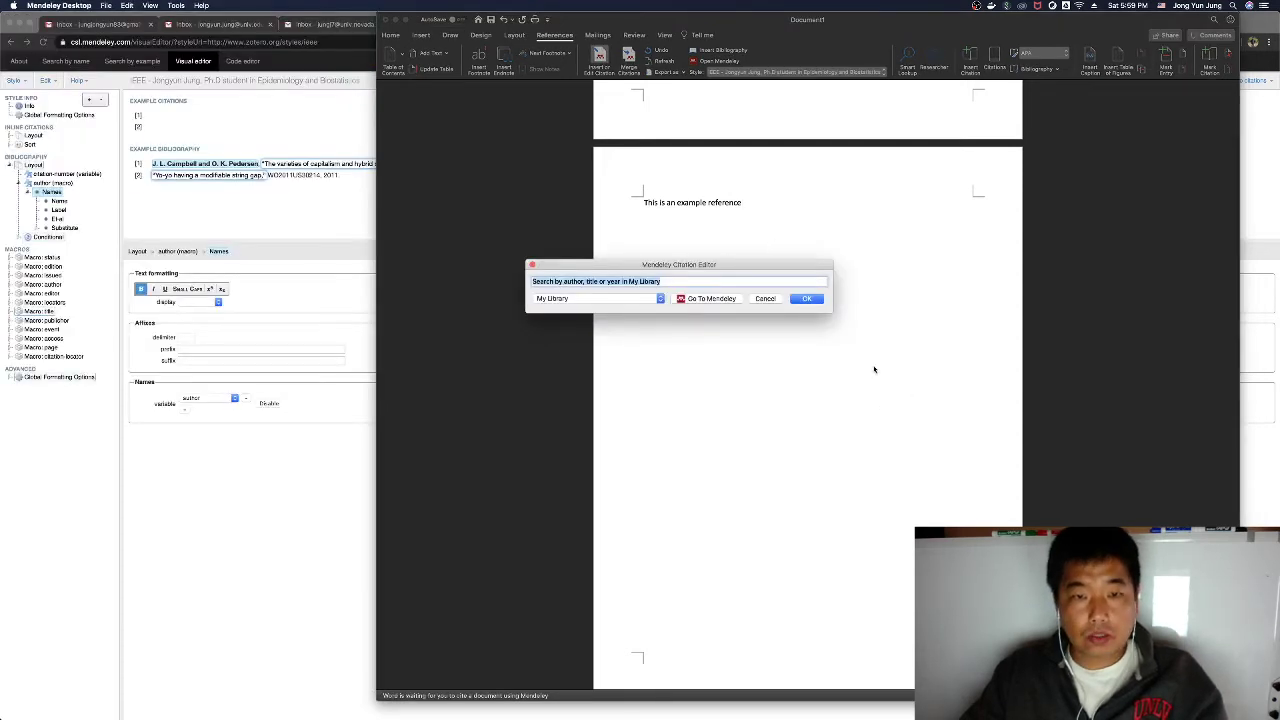
type("Genetics and Population Analysis Prioritizing genetic variants in GWAS with lasso using permutation-assisted tuning")
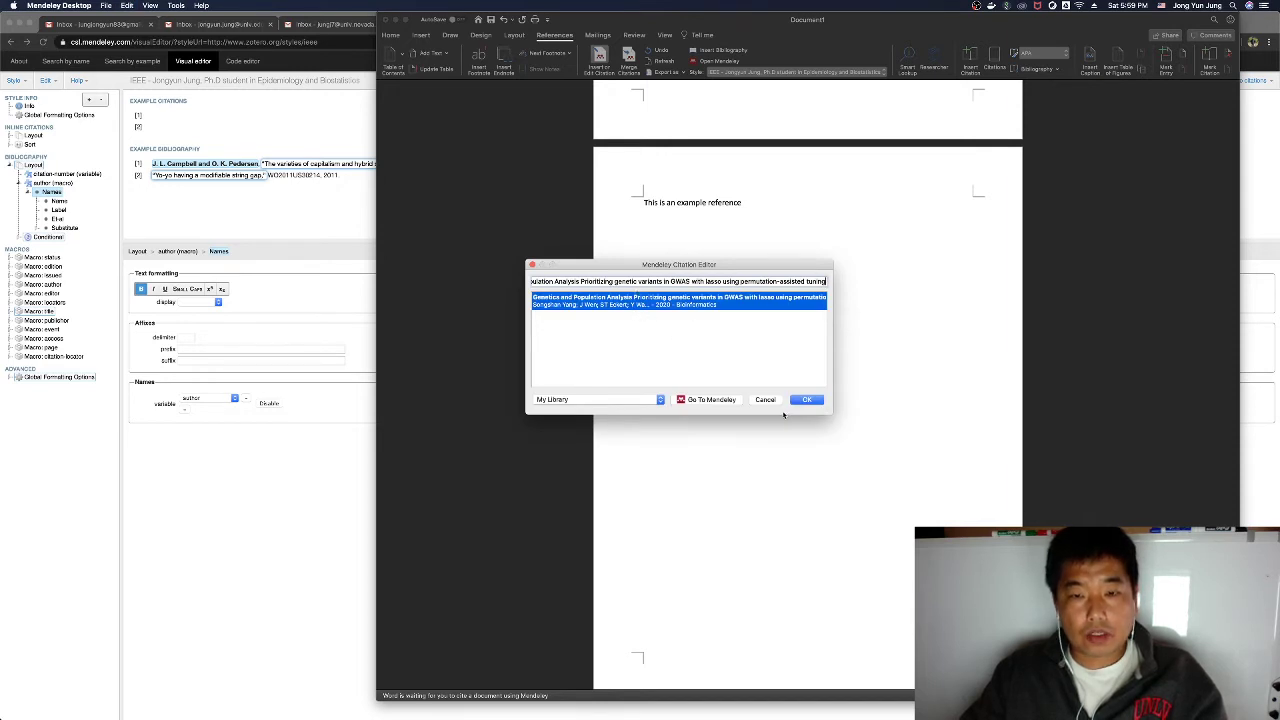
left_click(808, 400)
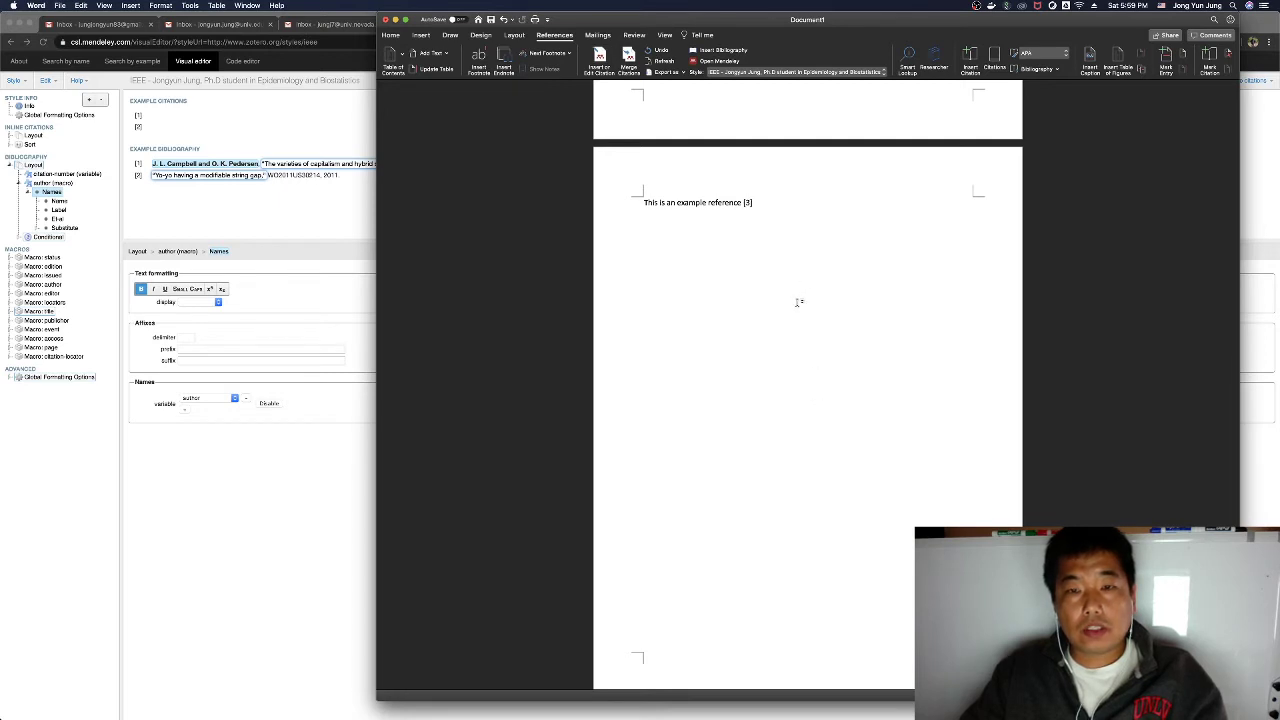
- Move the entire References list from the first page to below the example sentence on the second page
scroll(800, 302, "up", 2)
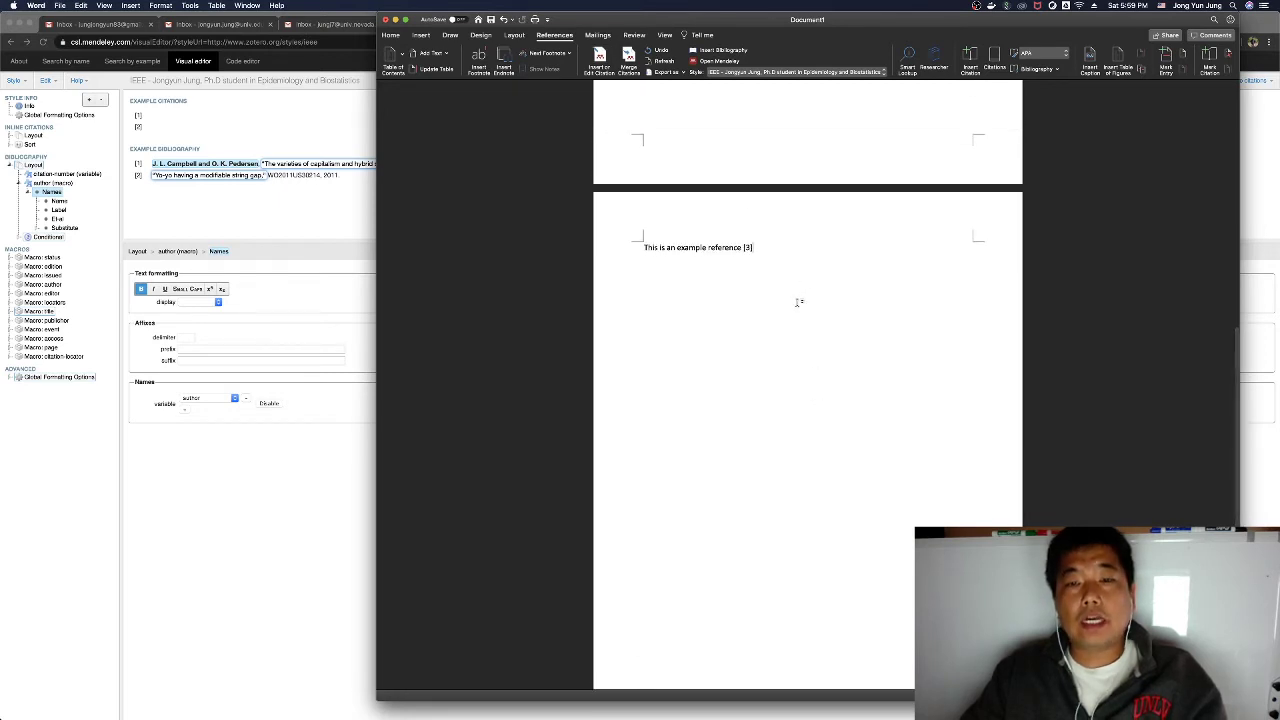
scroll(797, 302, "up", 5)
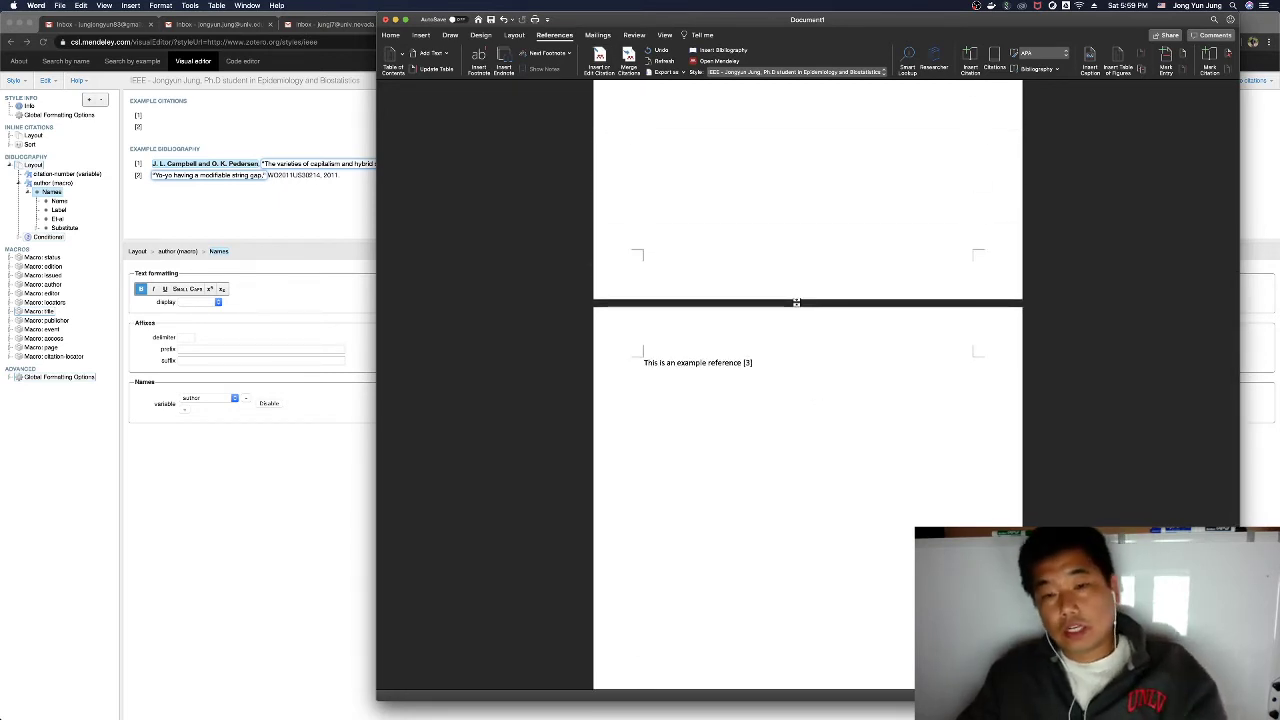
scroll(766, 322, "down", 3)
scroll(768, 321, "up", 15)
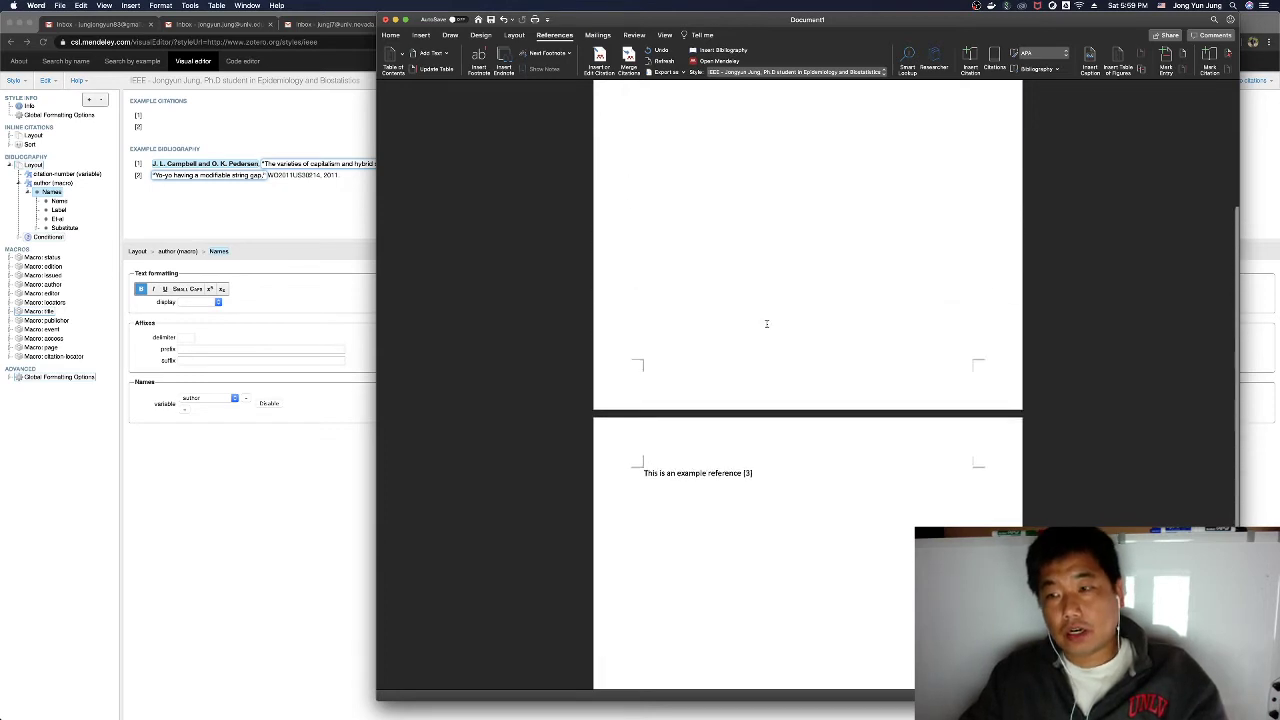
scroll(768, 317, "up", 1)
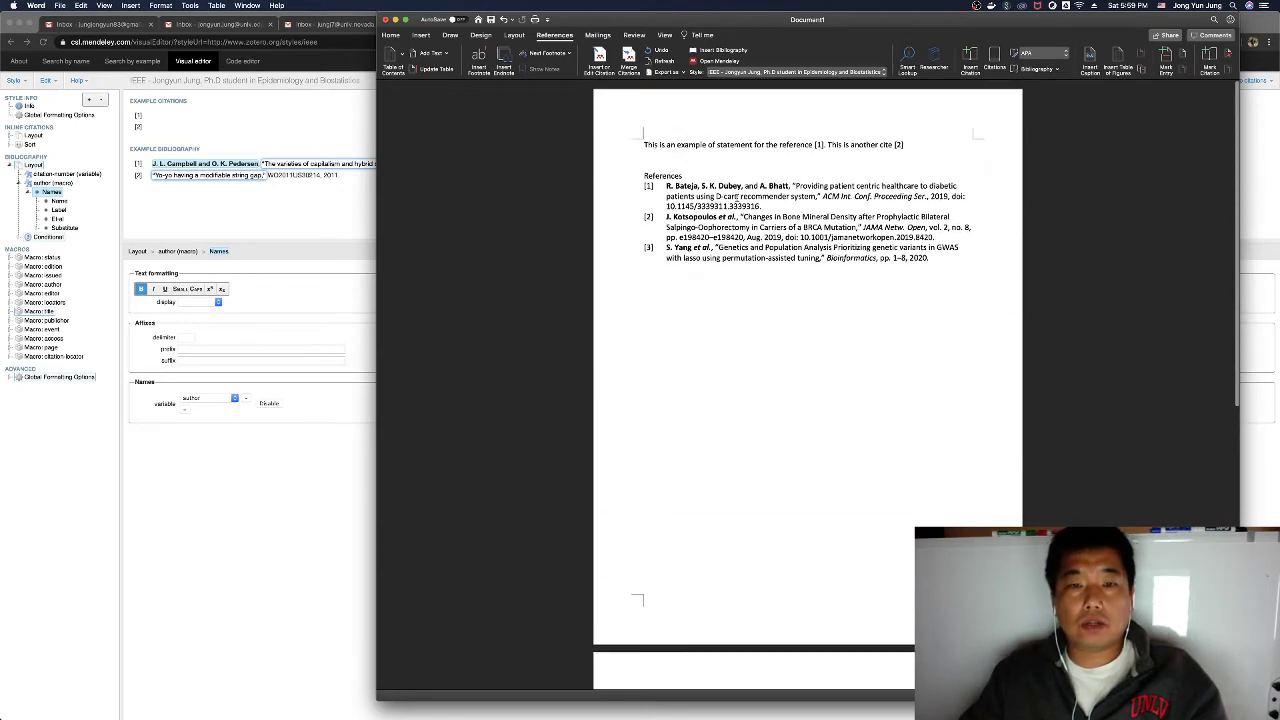
left_click_drag(966, 254, 630, 178)
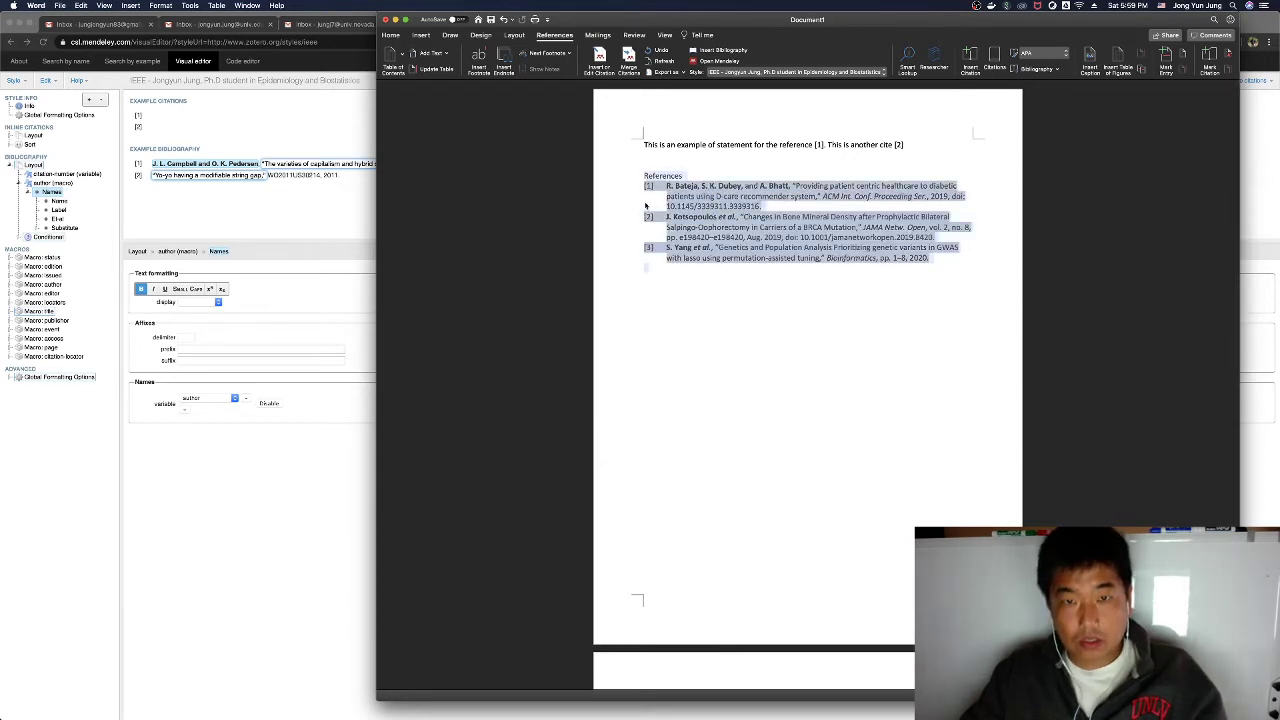
key("BackSpace")
scroll(664, 215, "down", 5)
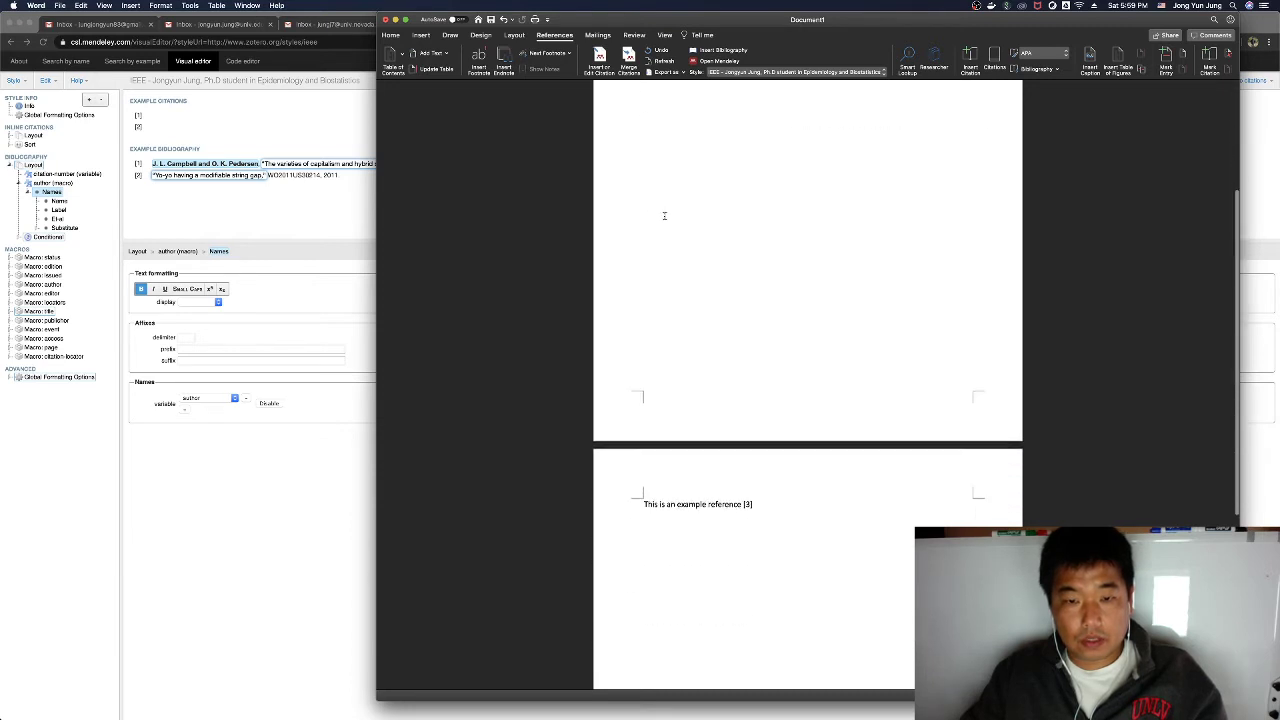
scroll(700, 300, "down", 1)
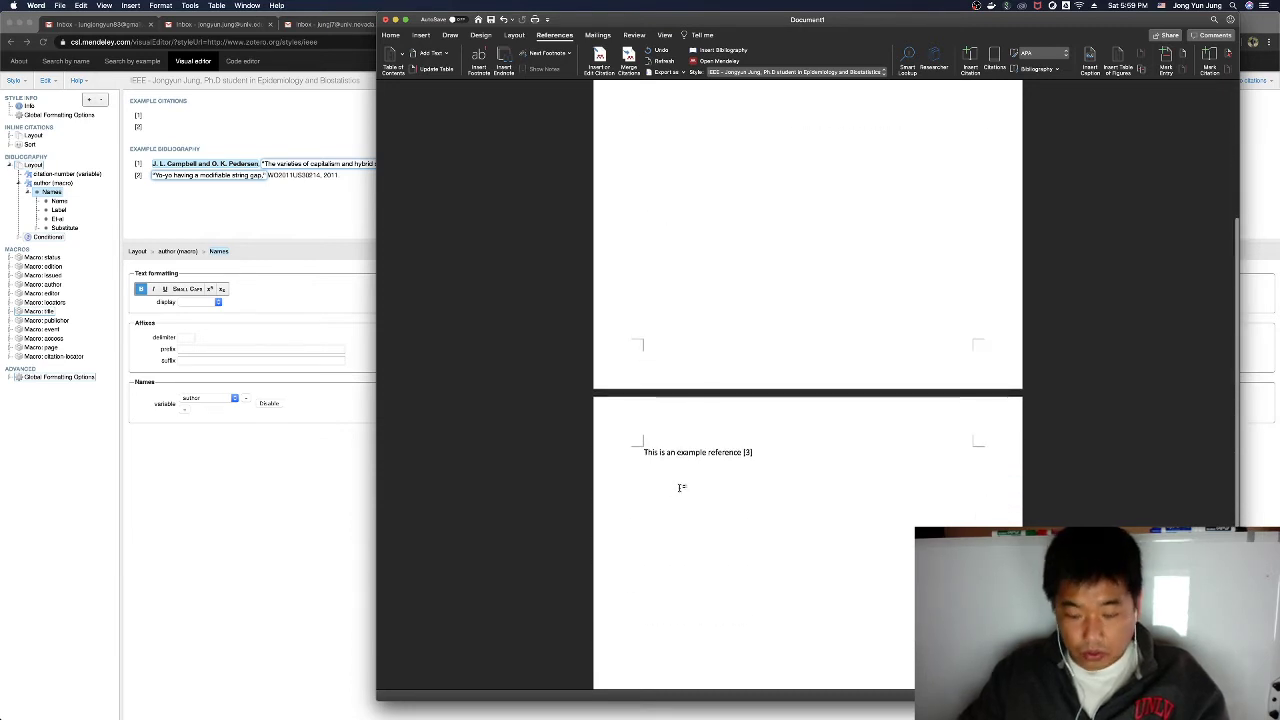
left_click(771, 452)
key("Return")
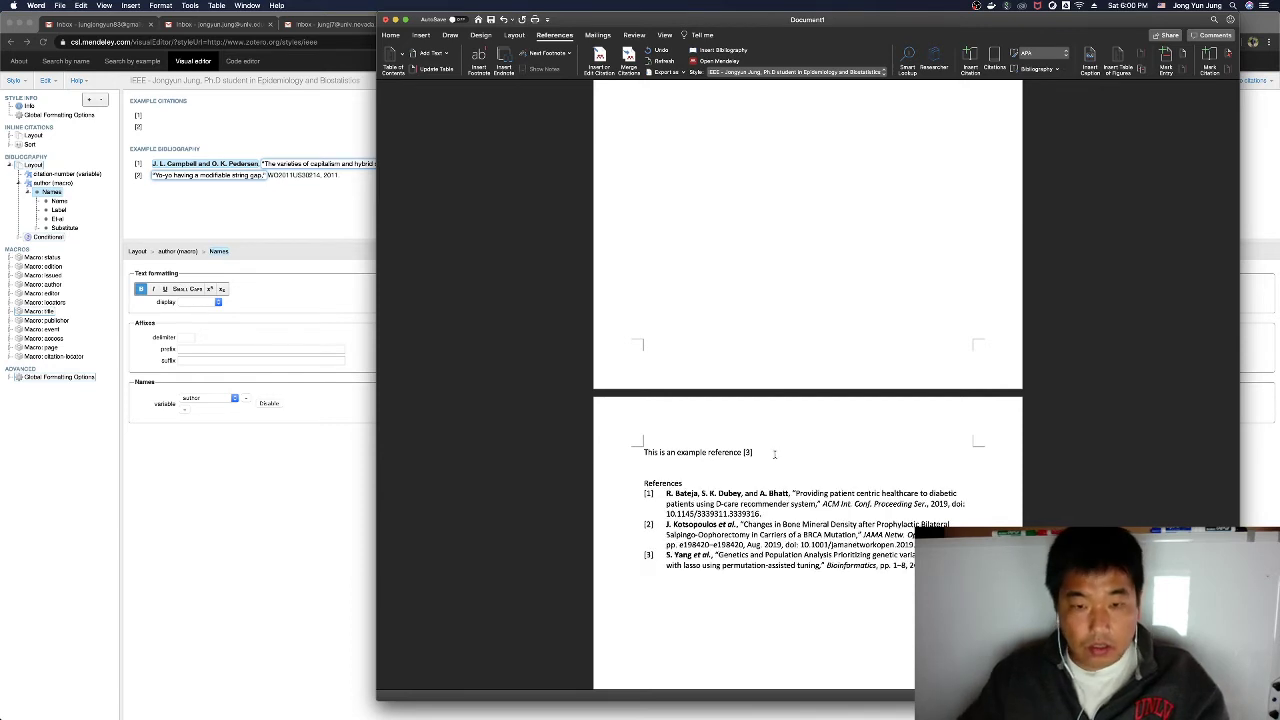
- Delete the first page's example statements along with both of their citations
scroll(786, 458, "down", 1)
scroll(795, 452, "up", 6)
left_click_drag(716, 187, 649, 131)
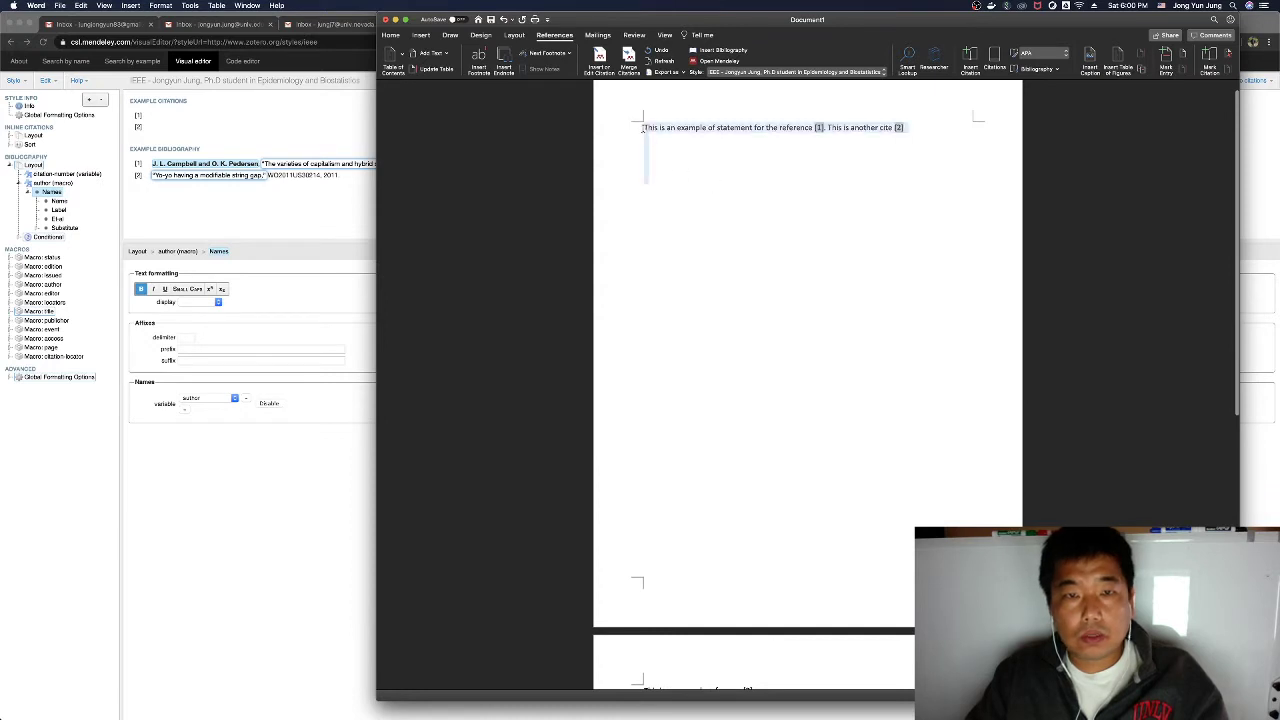
key("BackSpace")
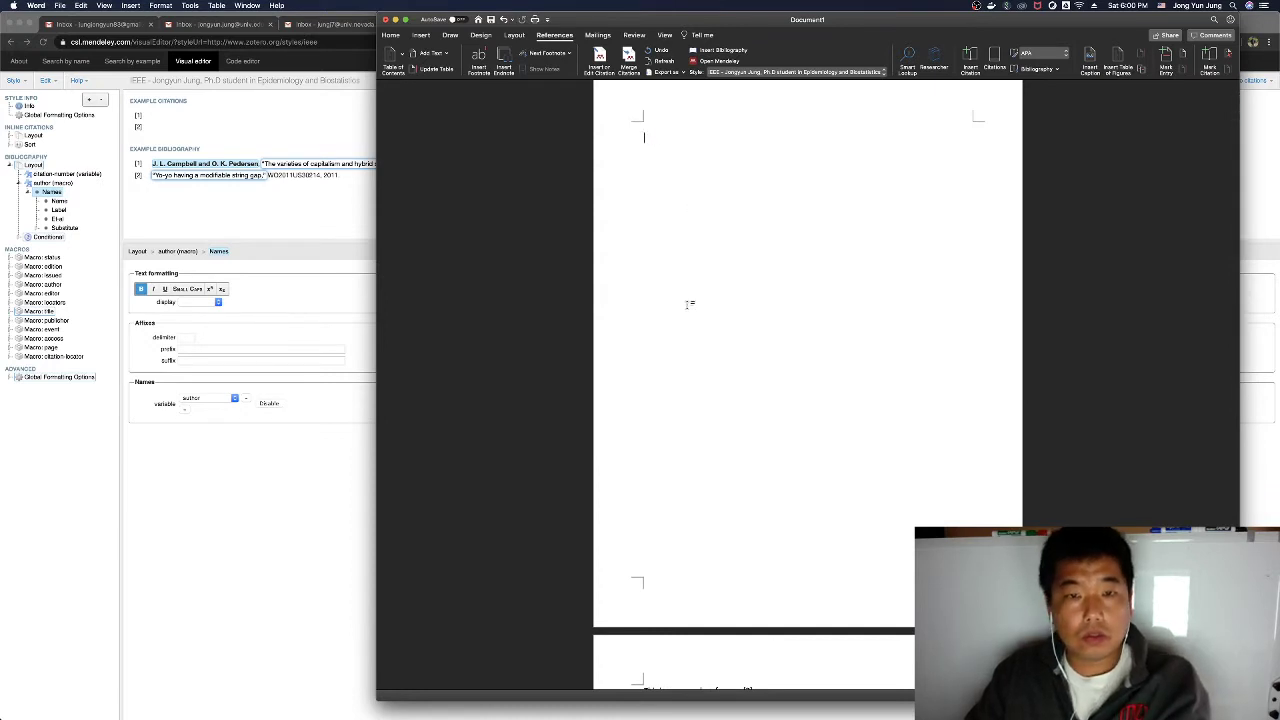
- Refresh the Mendeley citations and bibliography, and check the reference entry on the second page
scroll(688, 300, "down", 5)
scroll(690, 298, "down", 2)
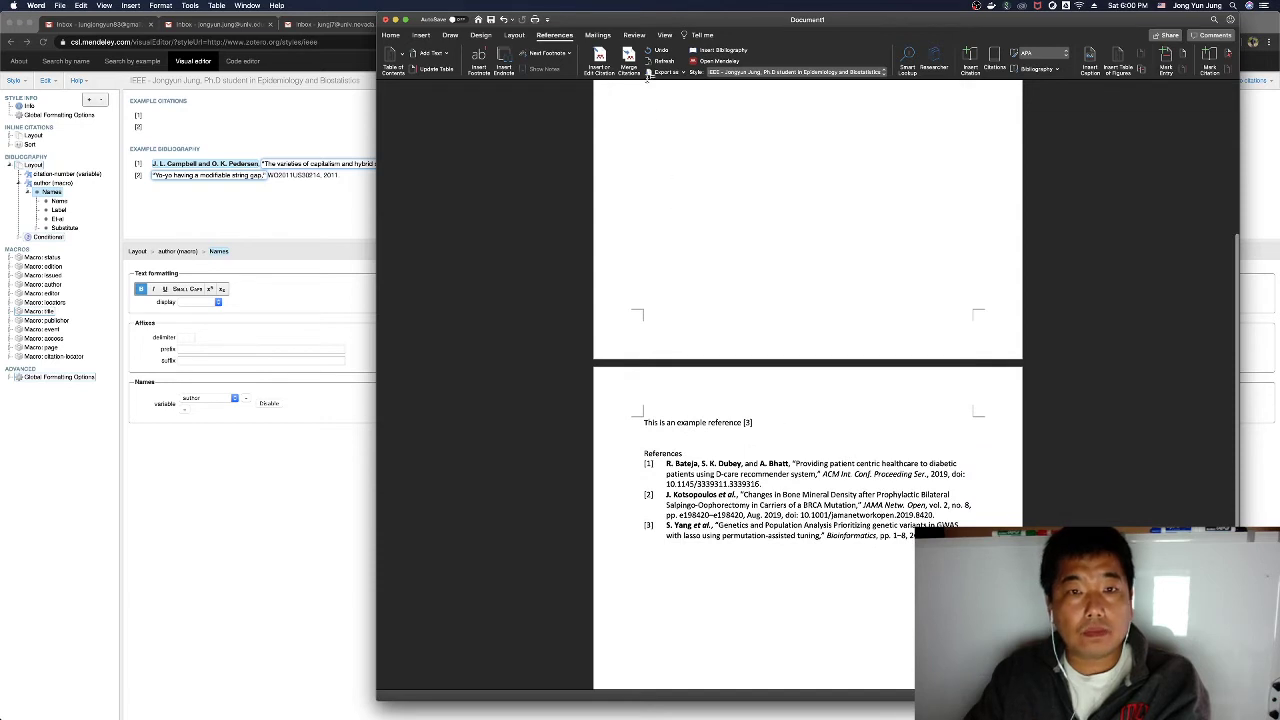
left_click(661, 60)
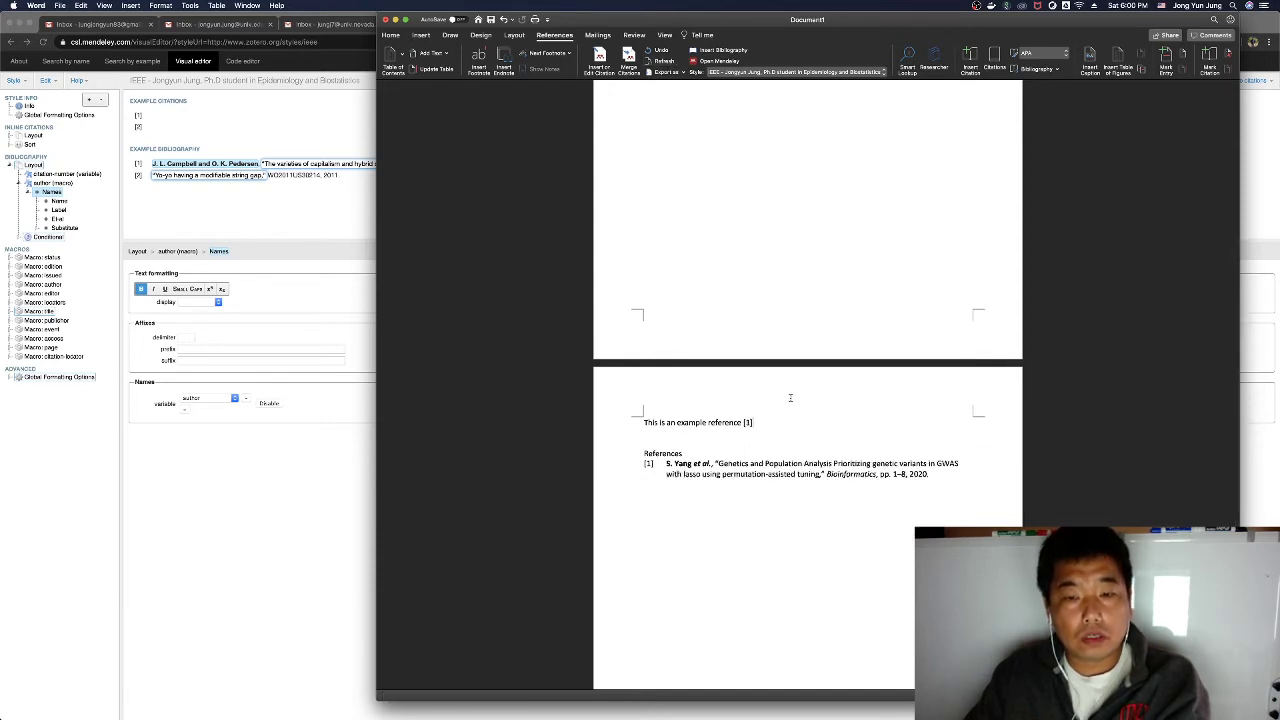
scroll(790, 398, "down", 2)
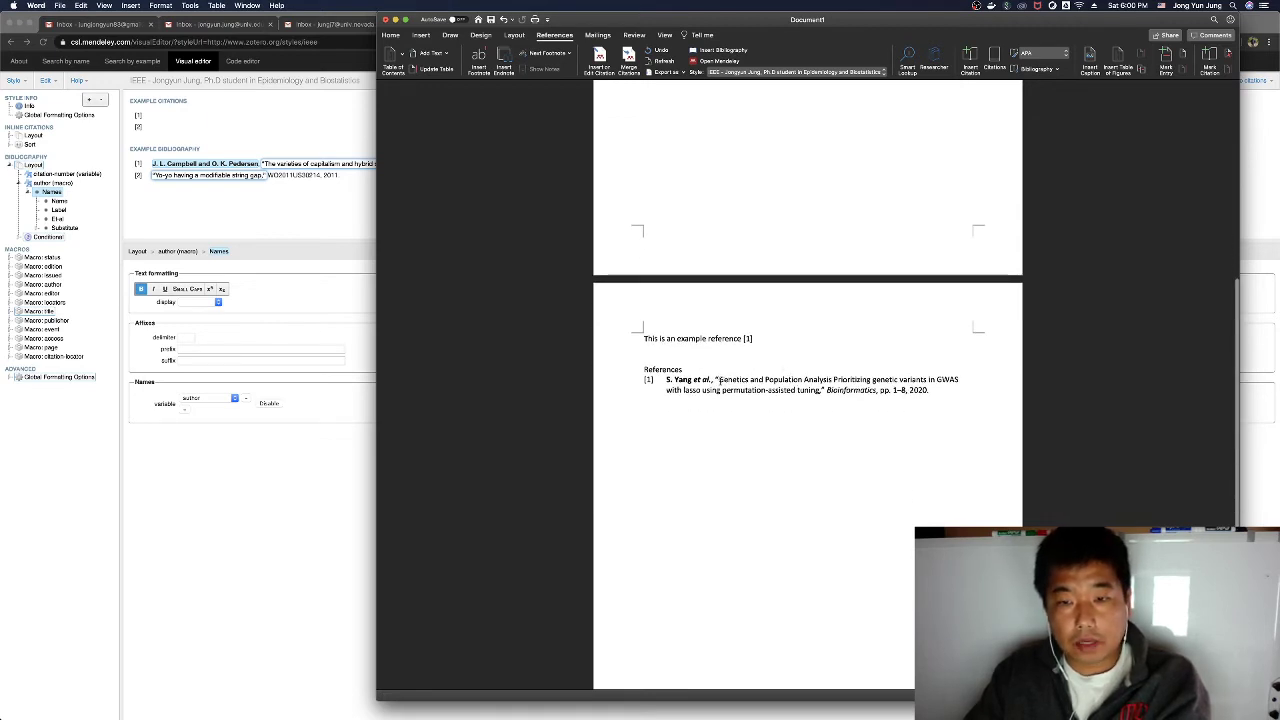
left_click(766, 380)
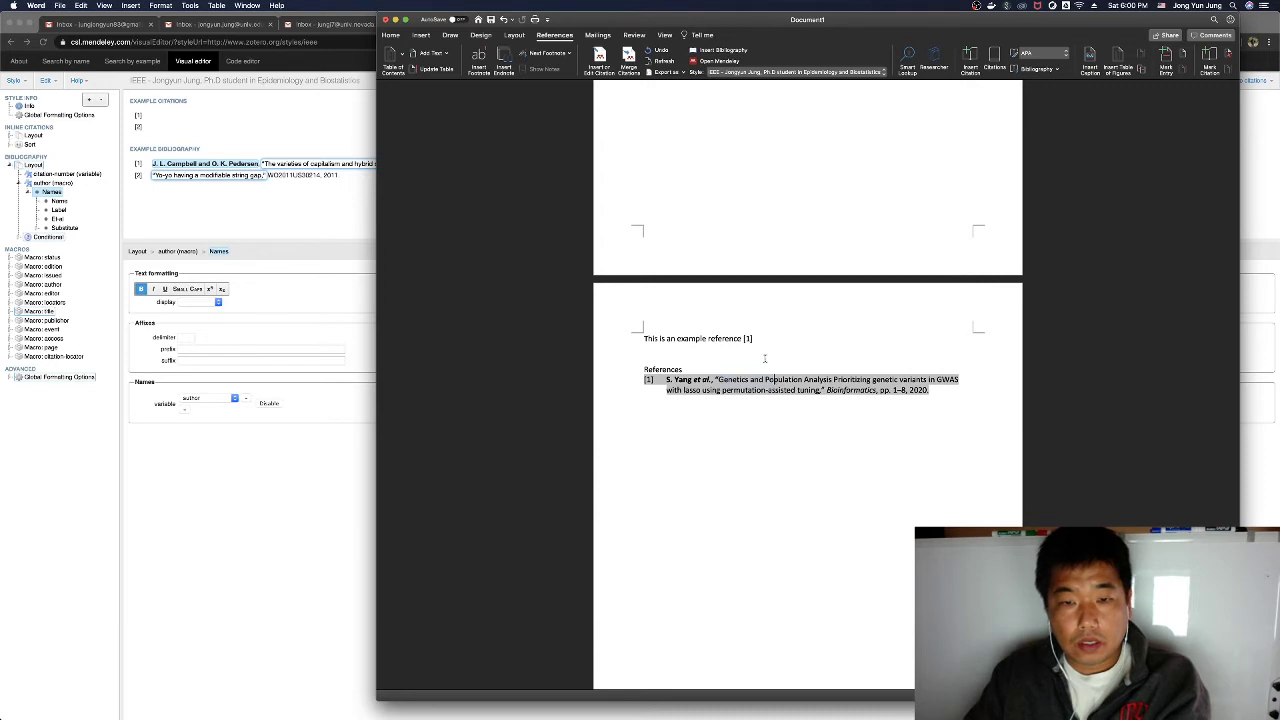
left_click(761, 339)
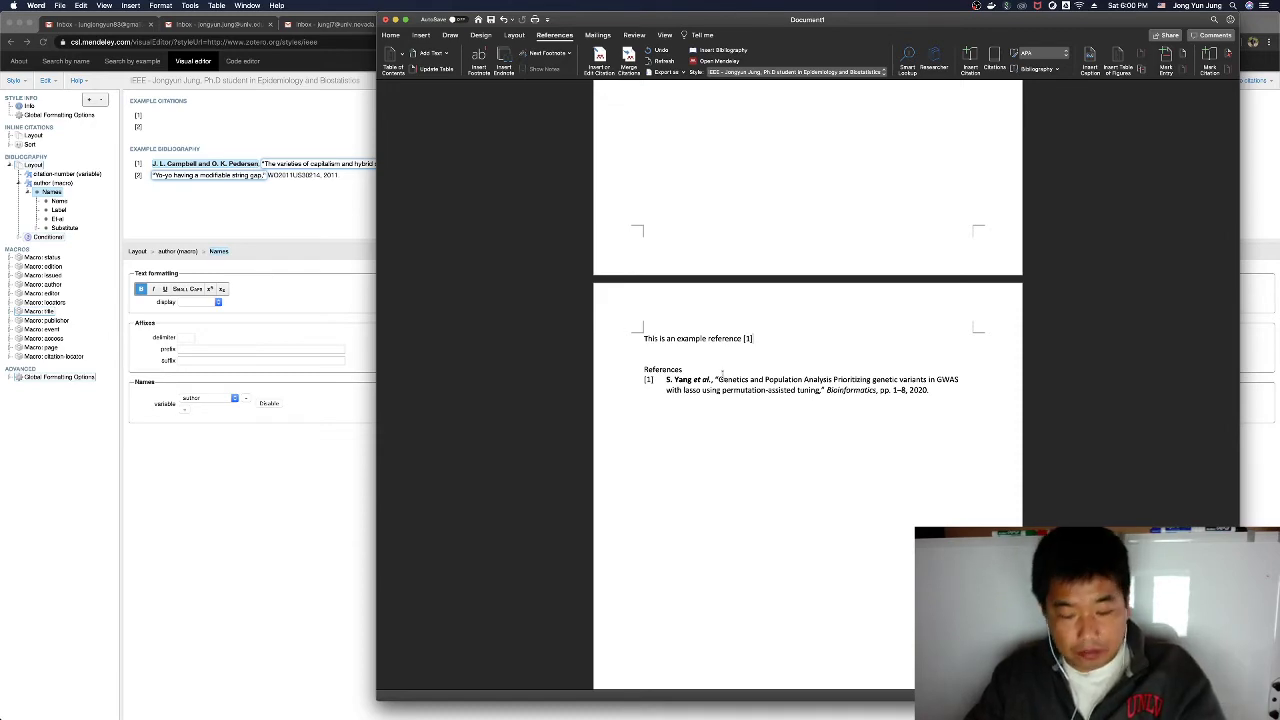
- Switch to the PowerPoint presentation and show slide 7, the case study on listing the first 5 authors and the others as et al
key("ctrl+Up")
left_click(721, 312)
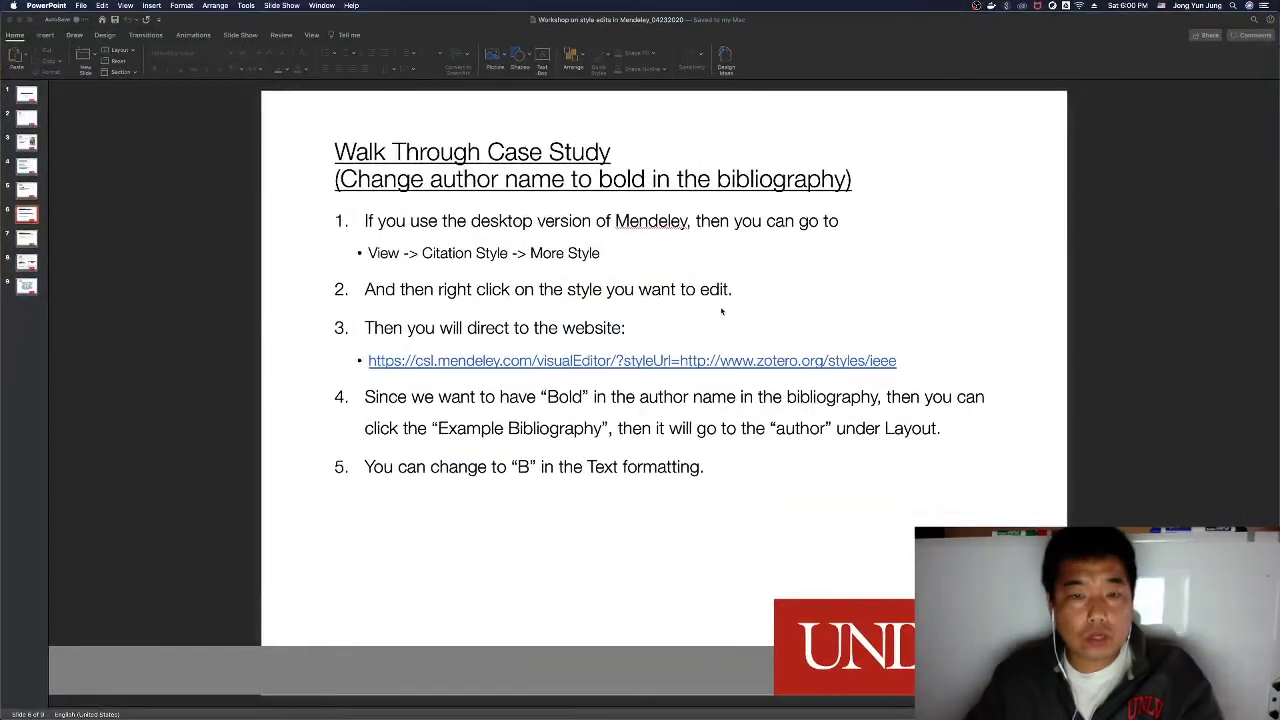
key("Down")
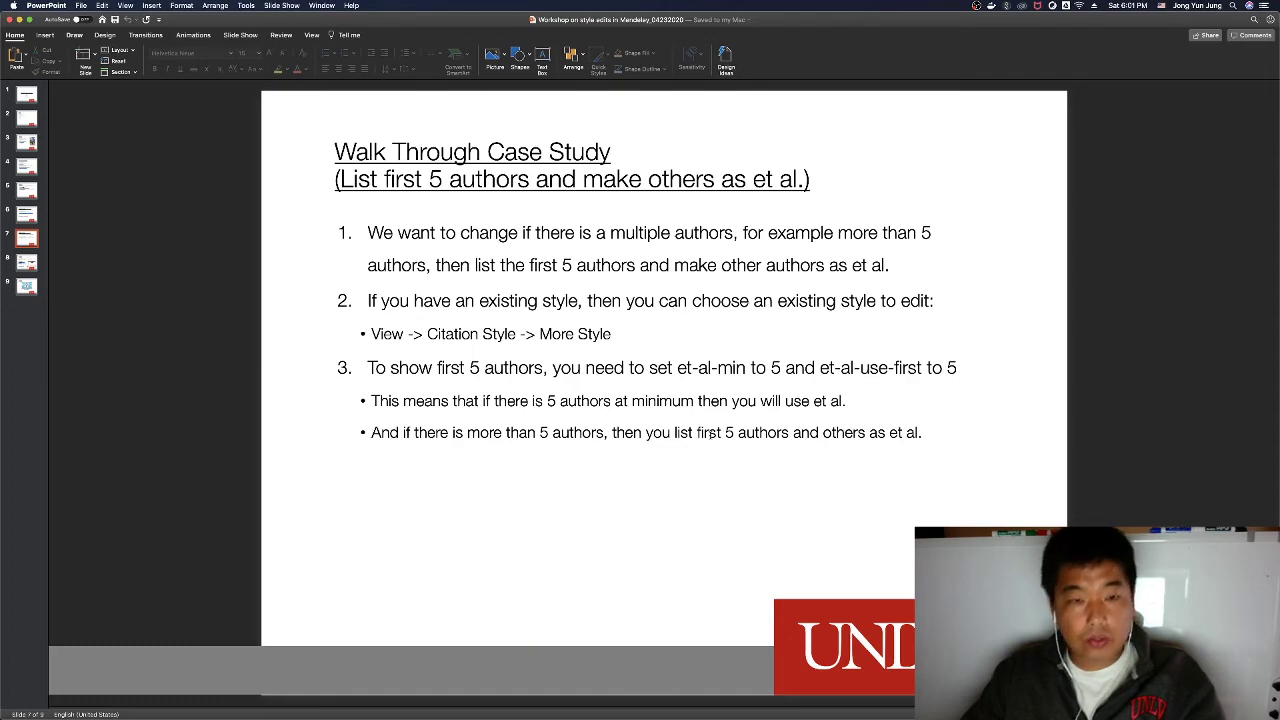
- From Mendeley Desktop's installed citation styles, edit the highlighted customized IEEE style, opening the existing style in the Visual CSL Editor in place of the old tab
key("ctrl+Up")
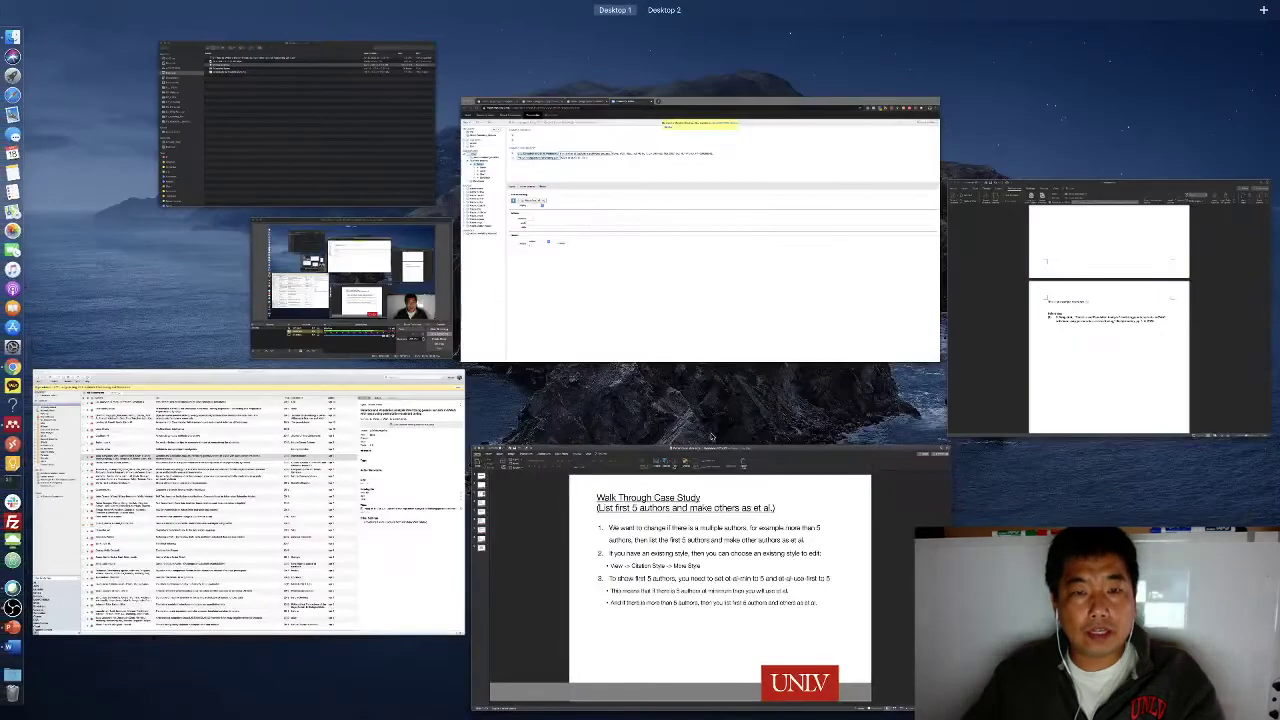
left_click(440, 457)
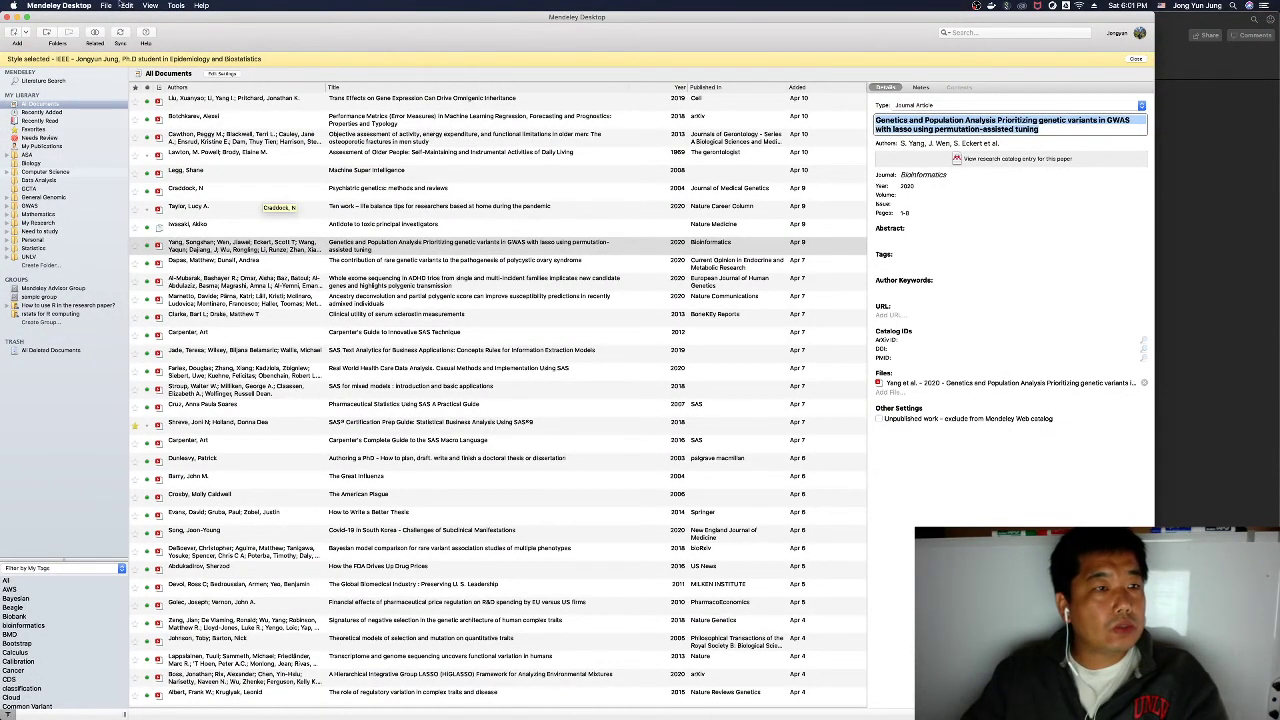
left_click(150, 6)
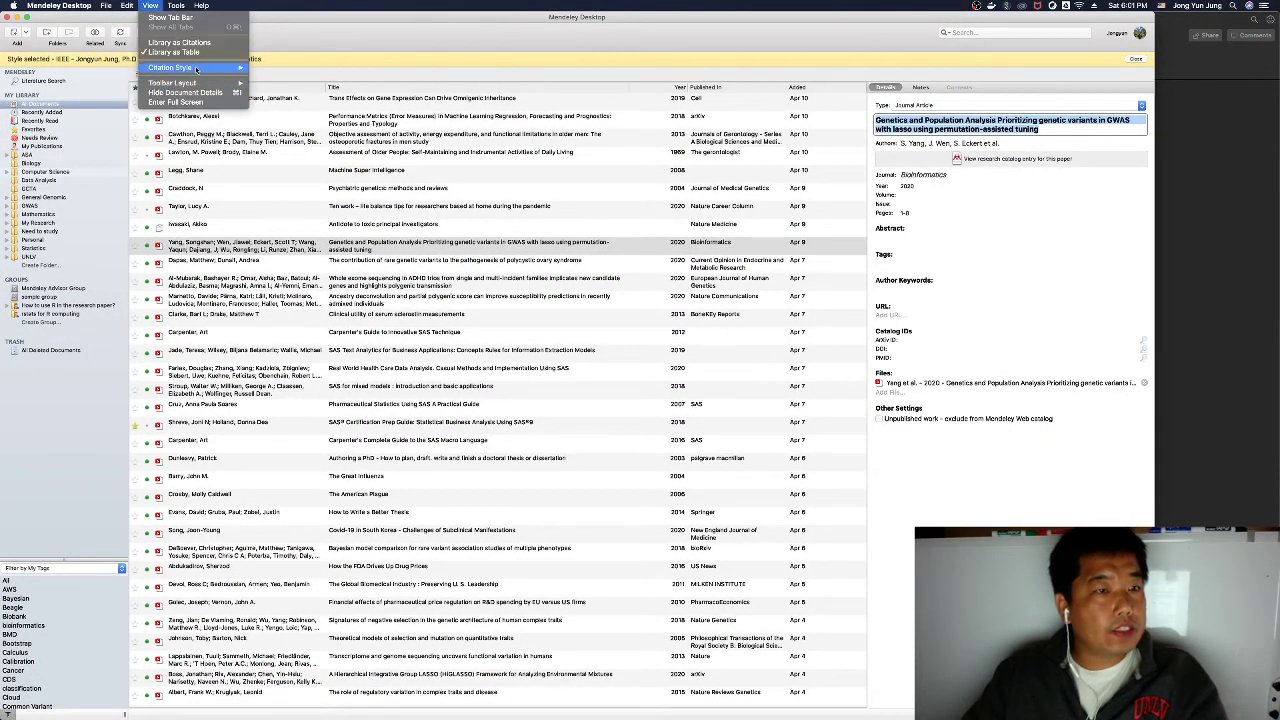
mouse_move(198, 68)
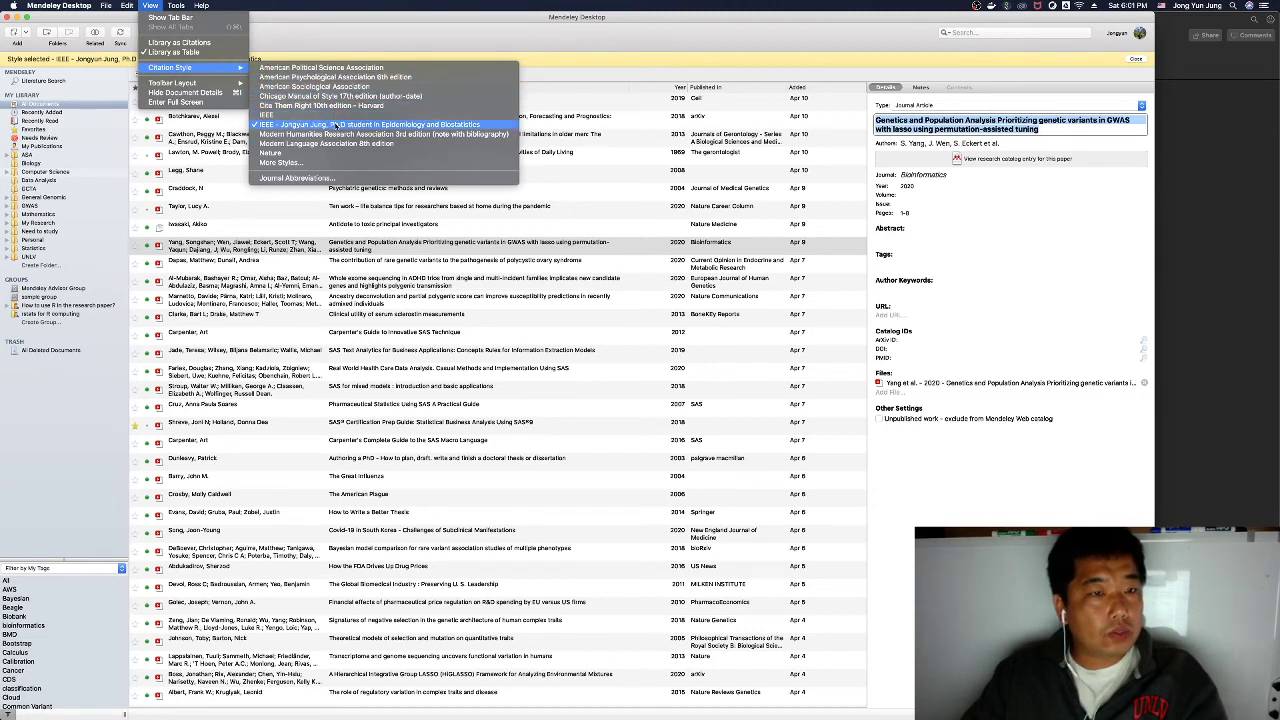
left_click(327, 165)
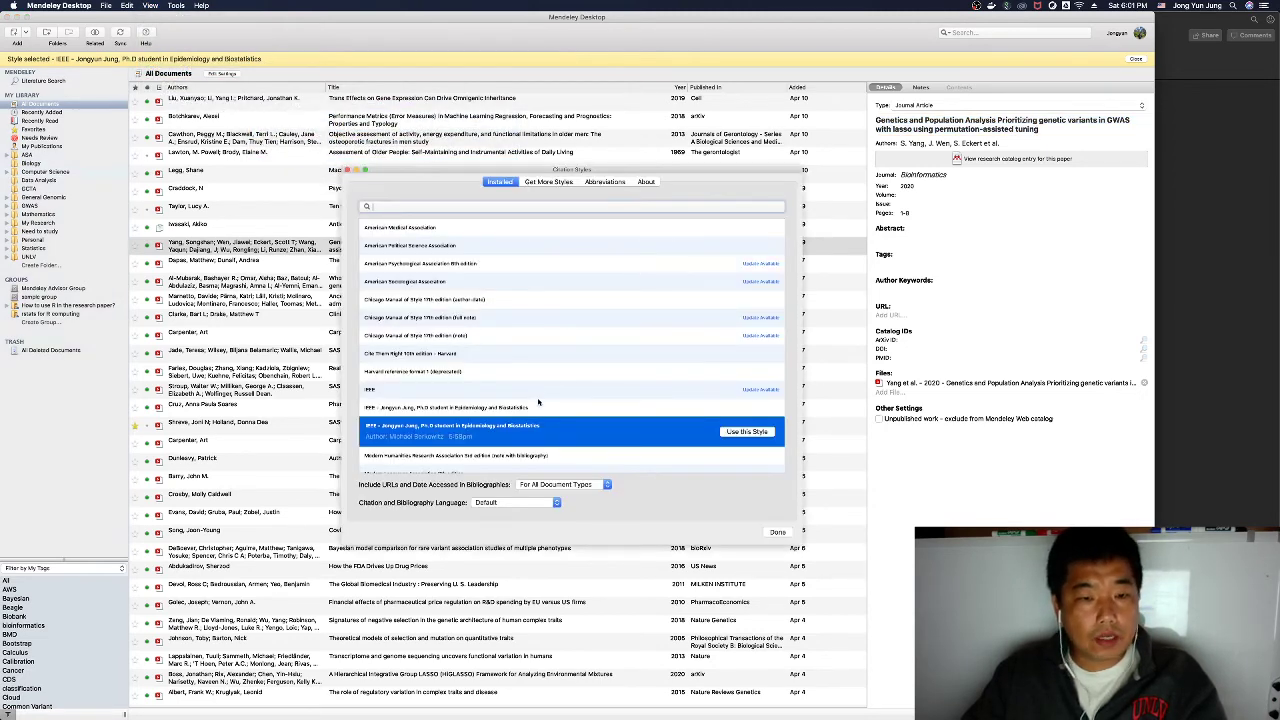
right_click(540, 430)
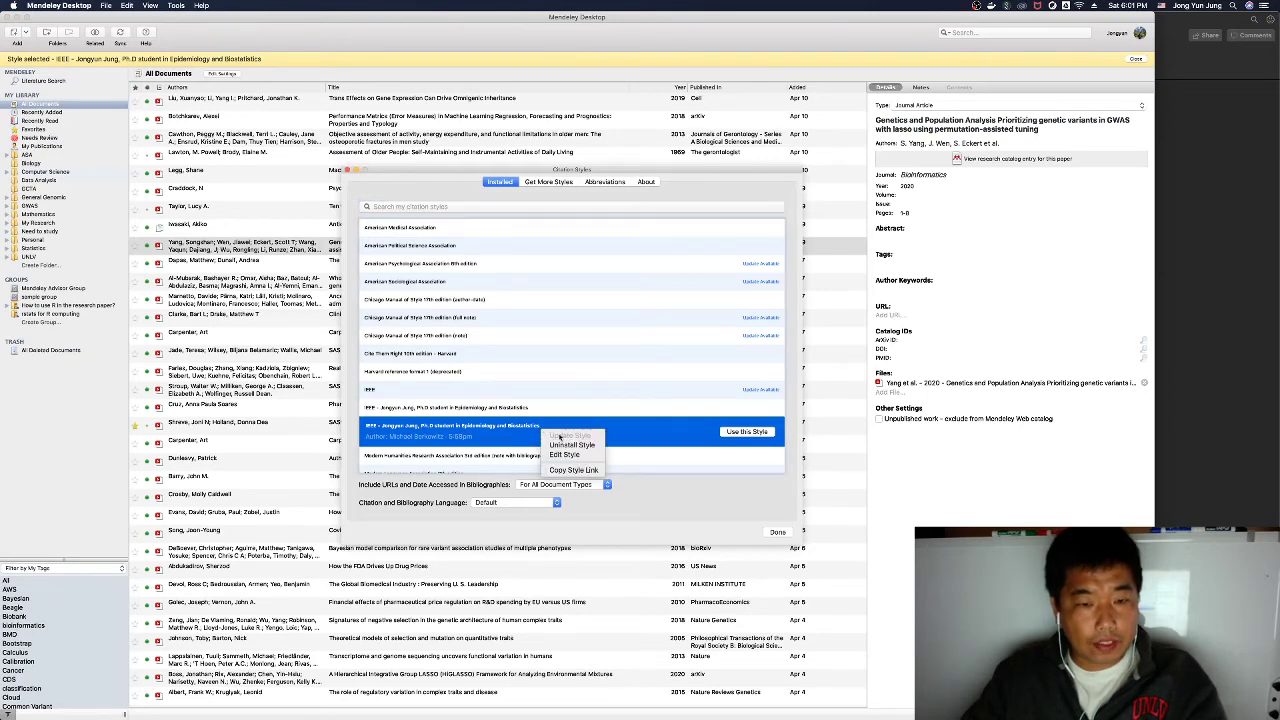
left_click(569, 456)
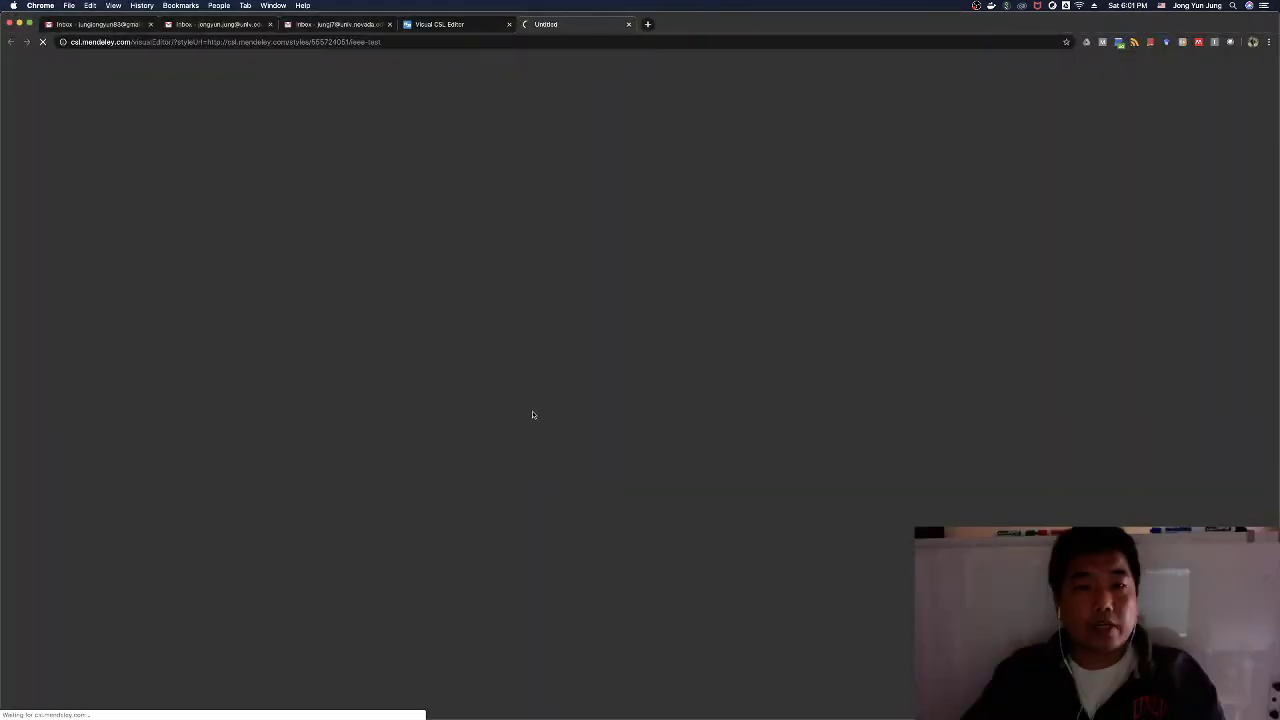
left_click(509, 24)
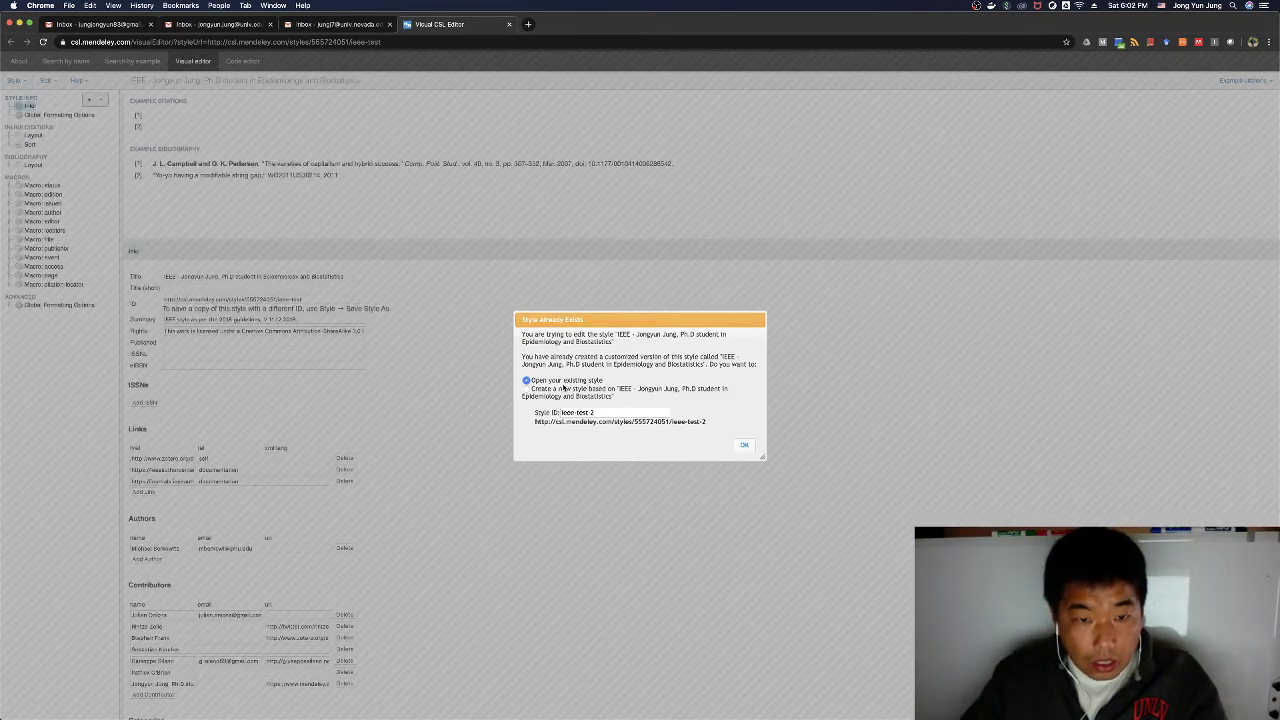
left_click(746, 447)
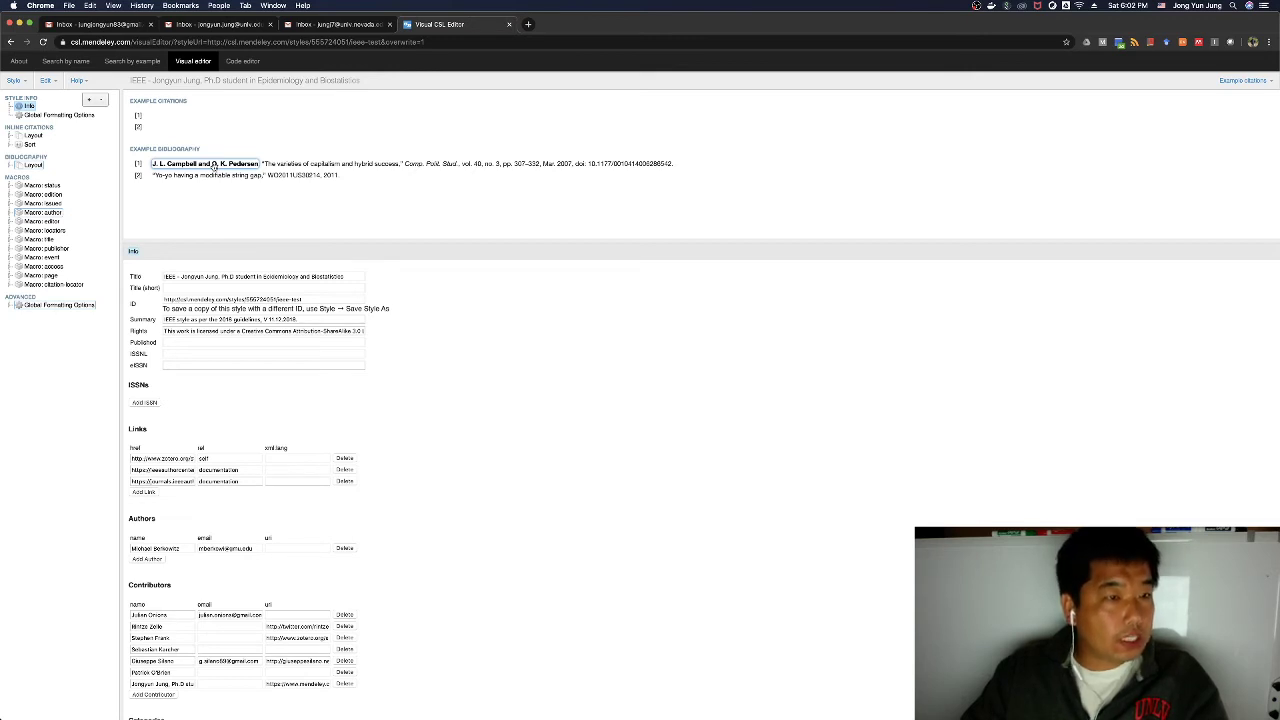
- For the bibliography author names, set et-al-min and et-al-use-first to 5, and save the style into Mendeley Desktop
left_click(213, 166)
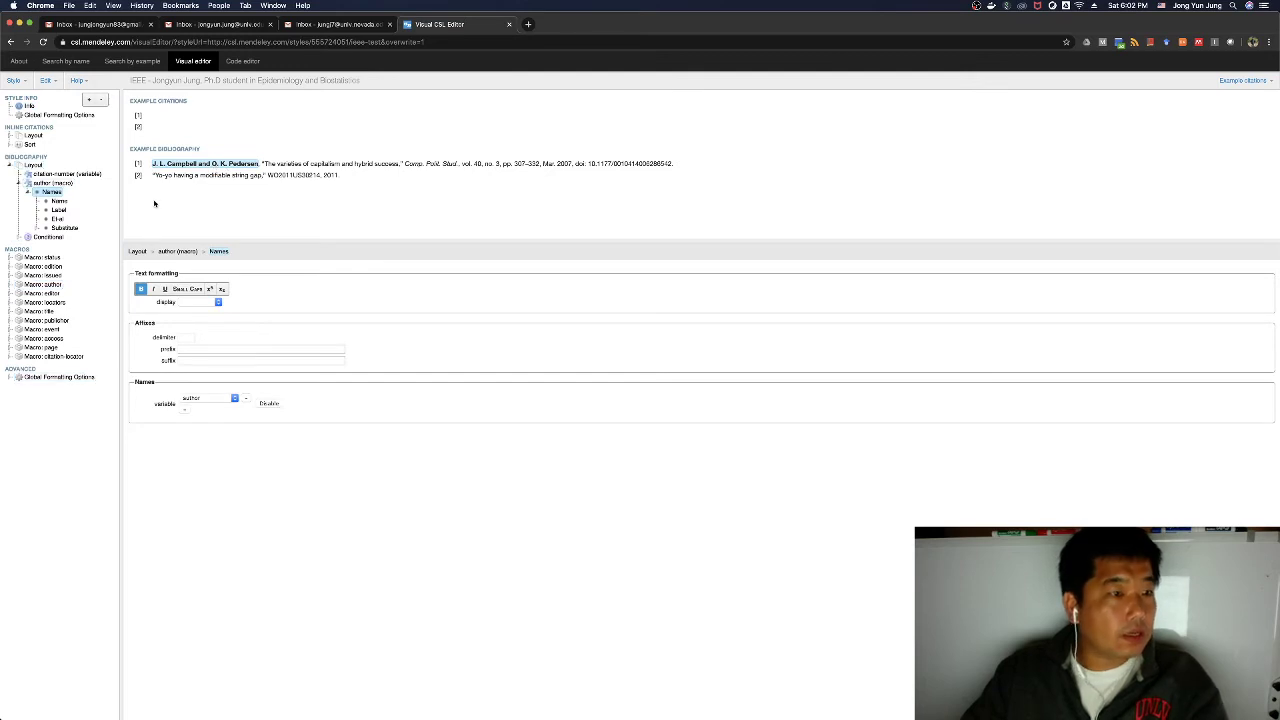
left_click(58, 202)
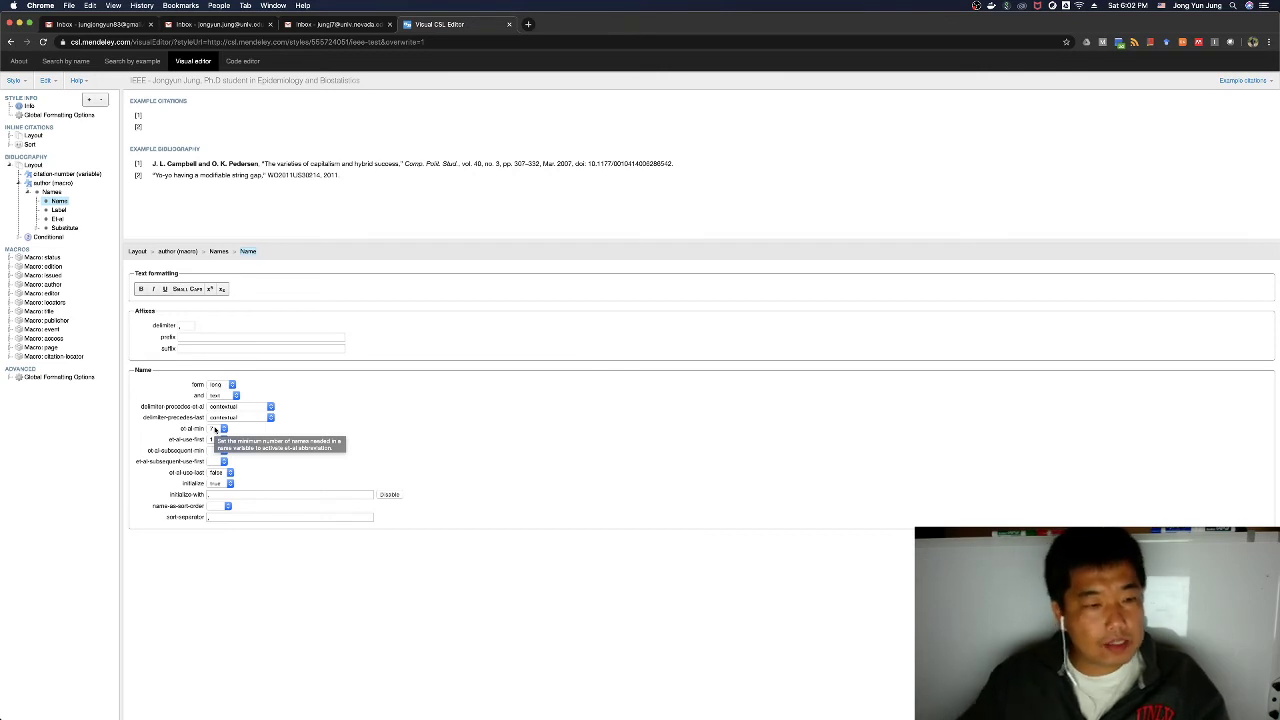
left_click(214, 429)
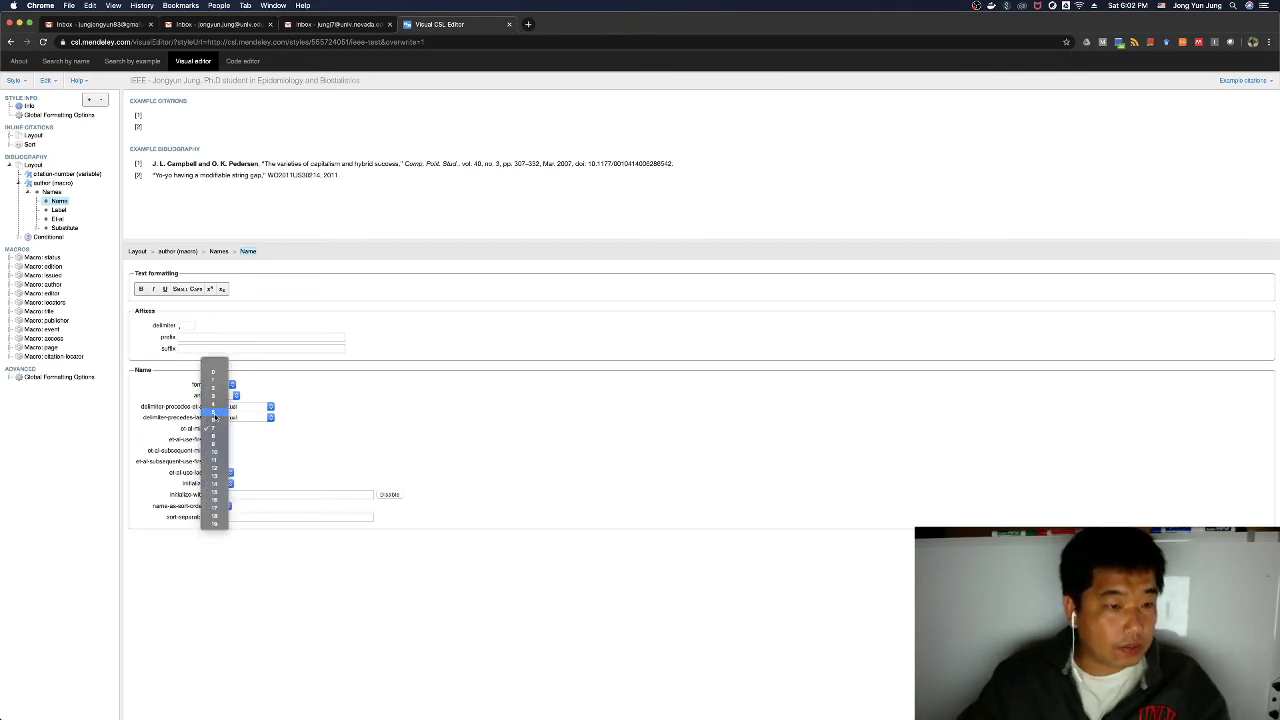
left_click(213, 414)
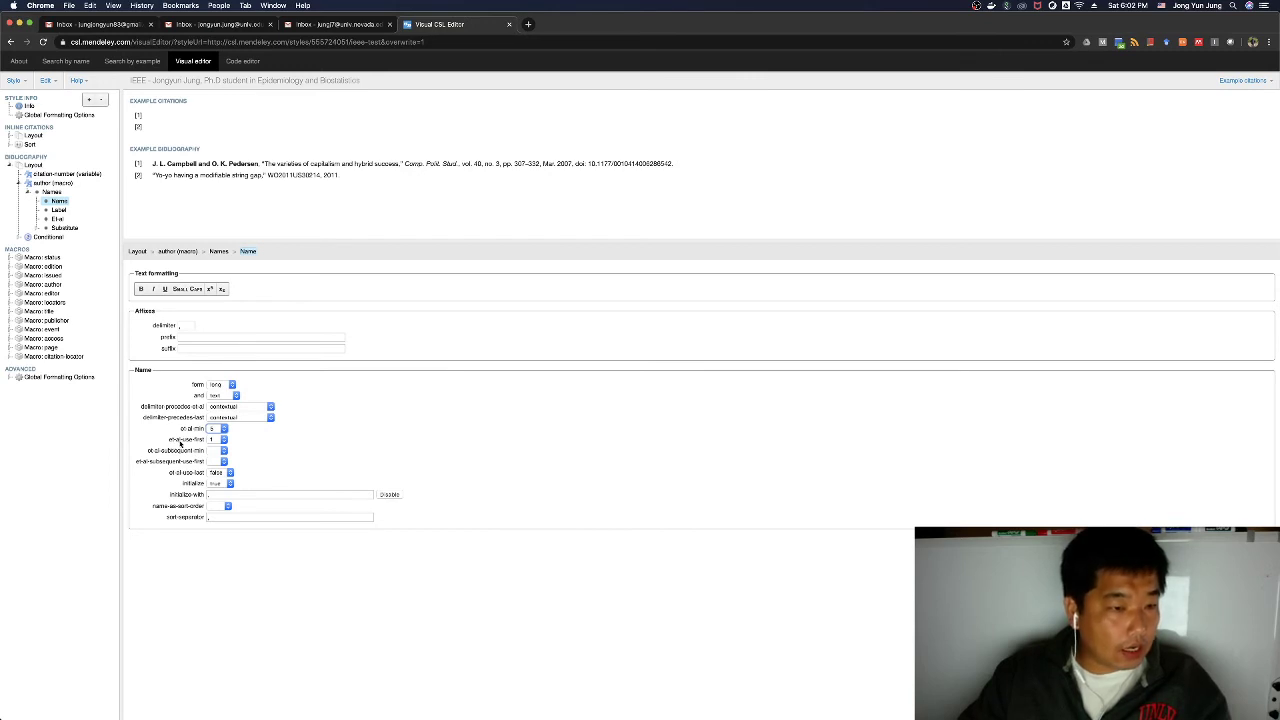
left_click(212, 440)
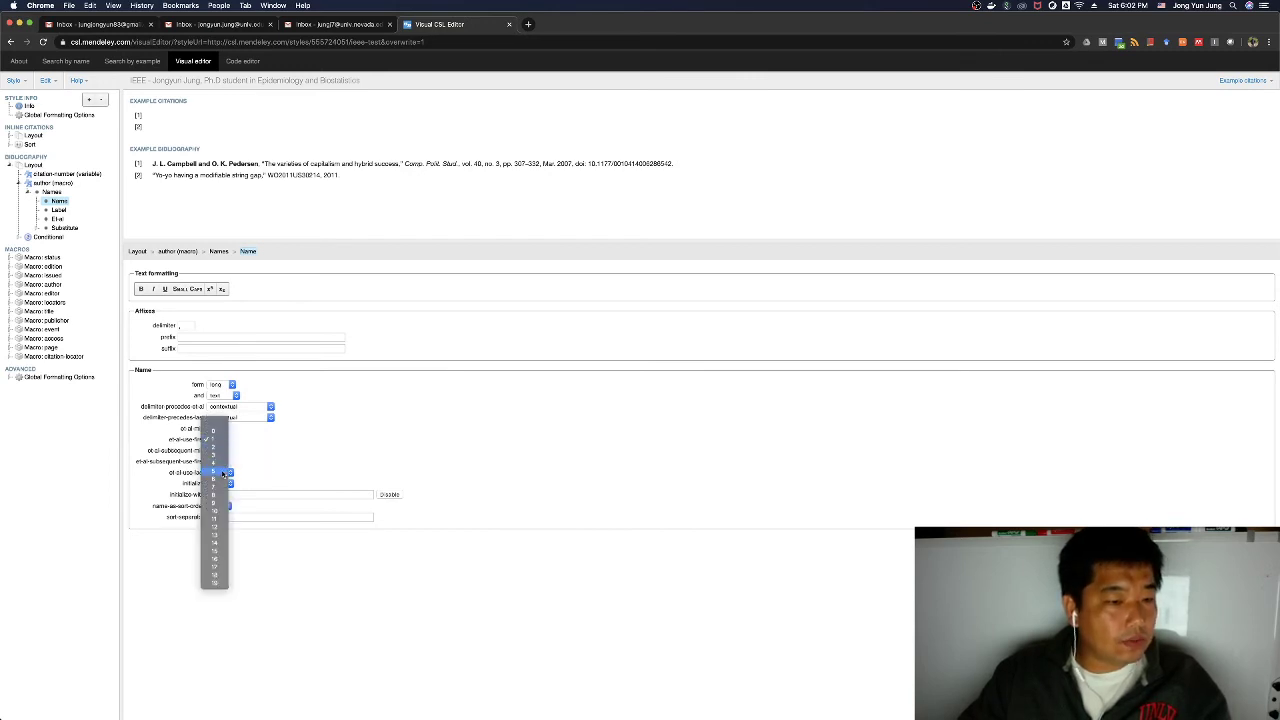
left_click(222, 472)
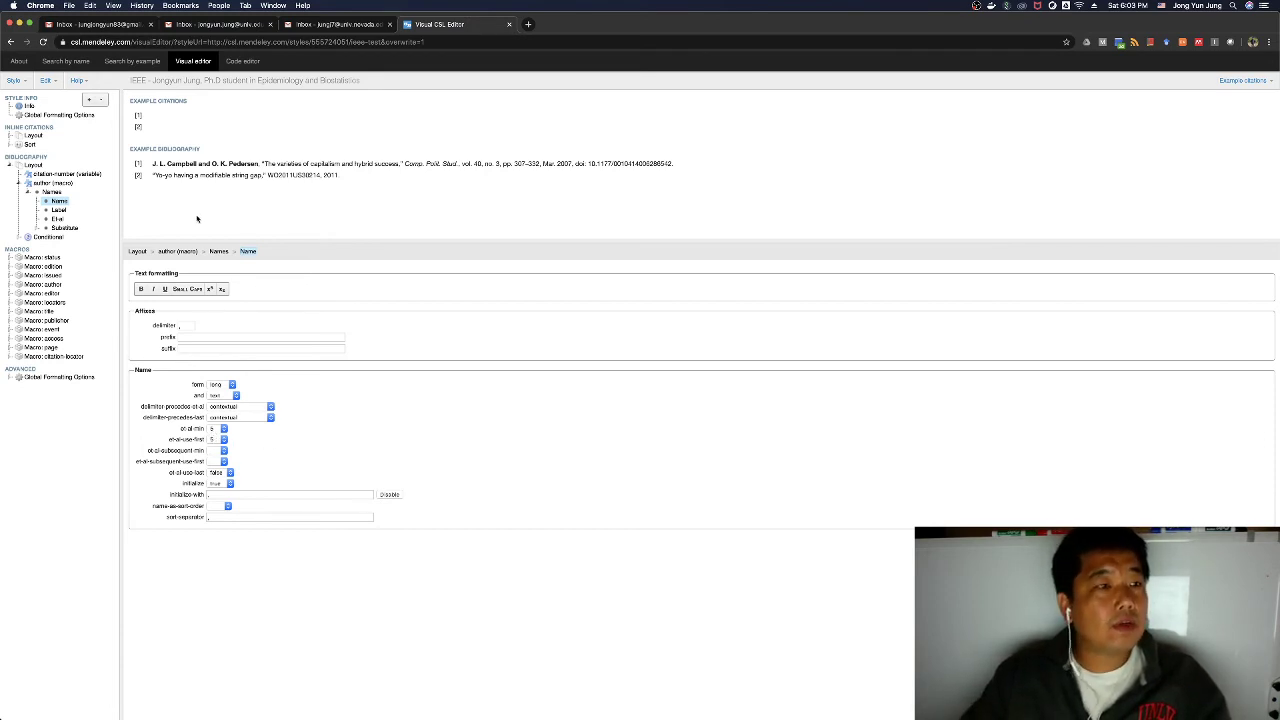
left_click(16, 81)
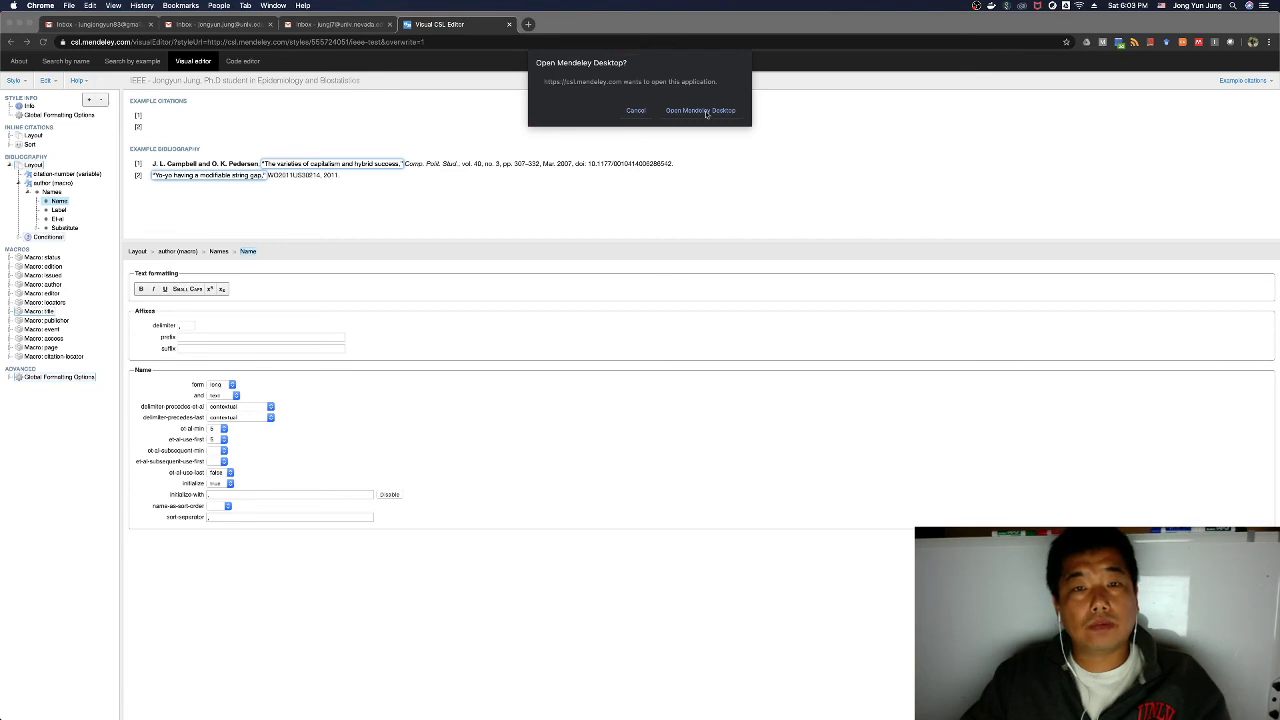
left_click(700, 110)
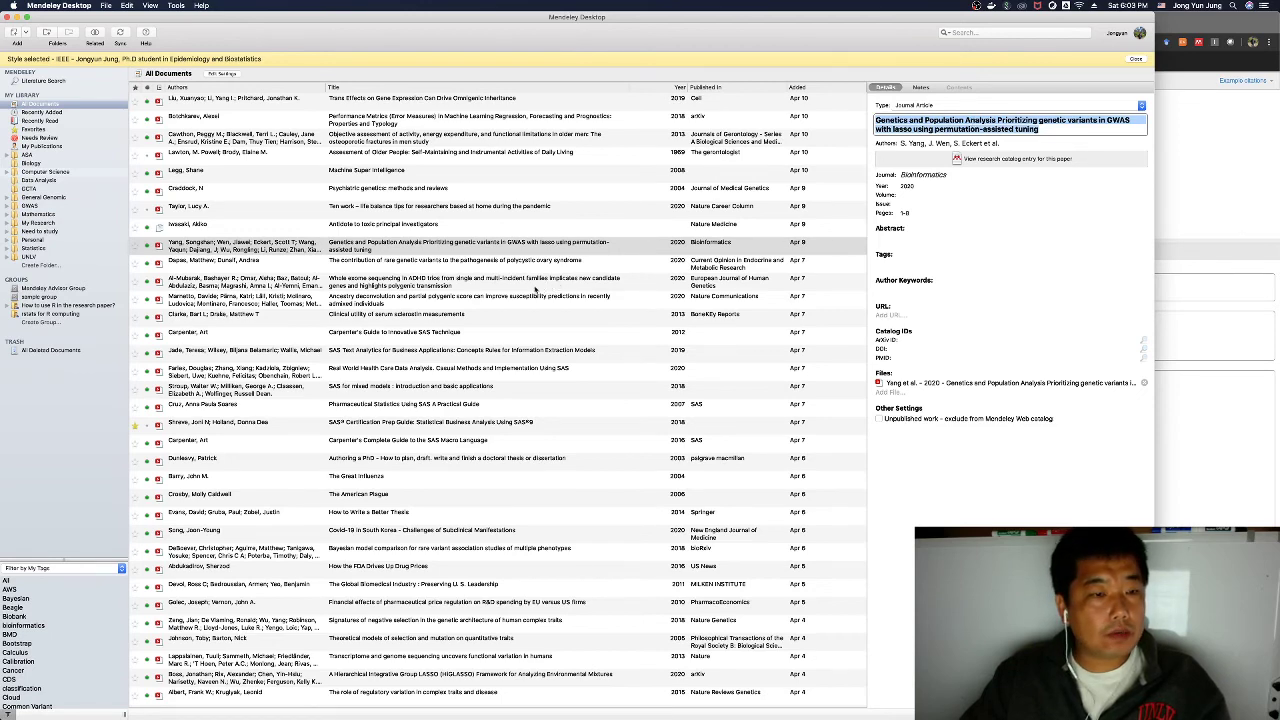
- In the Mendeley library, copy the title of the paper on whole exome sequencing in ADHD trios, and switch to the Word document
left_click(533, 289)
left_click(943, 130)
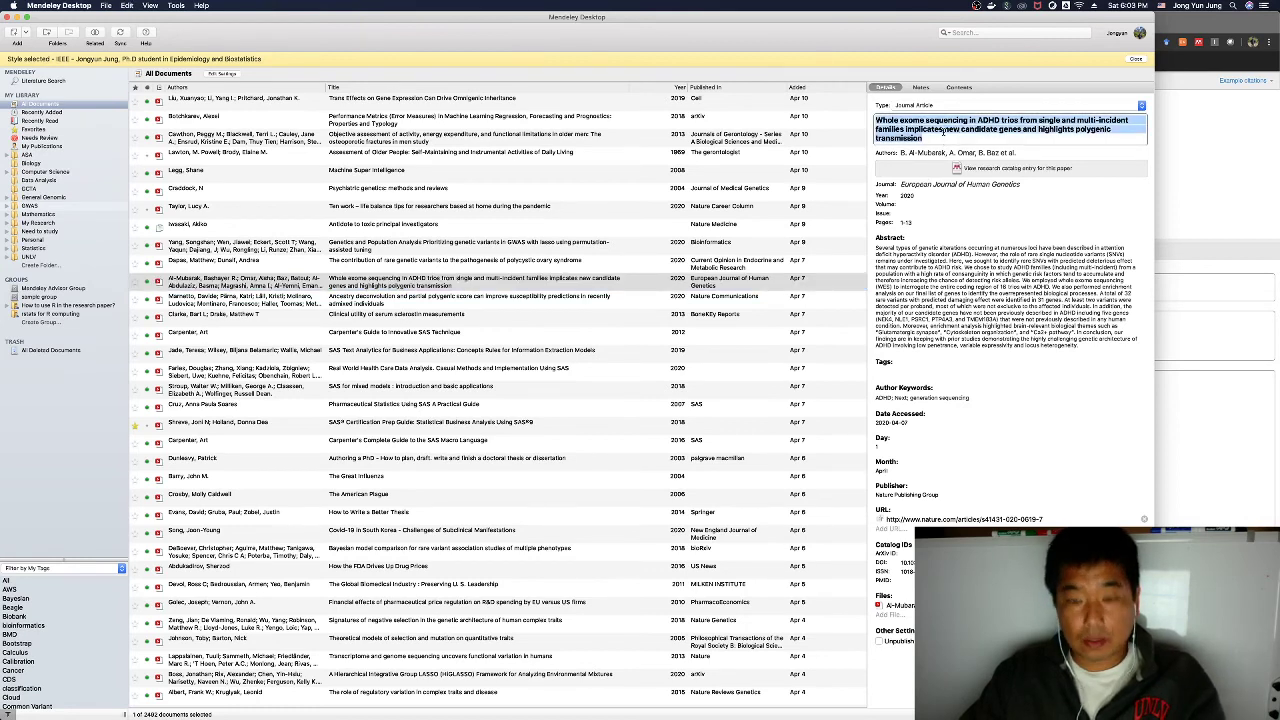
key("ctrl+Up")
left_click(1106, 283)
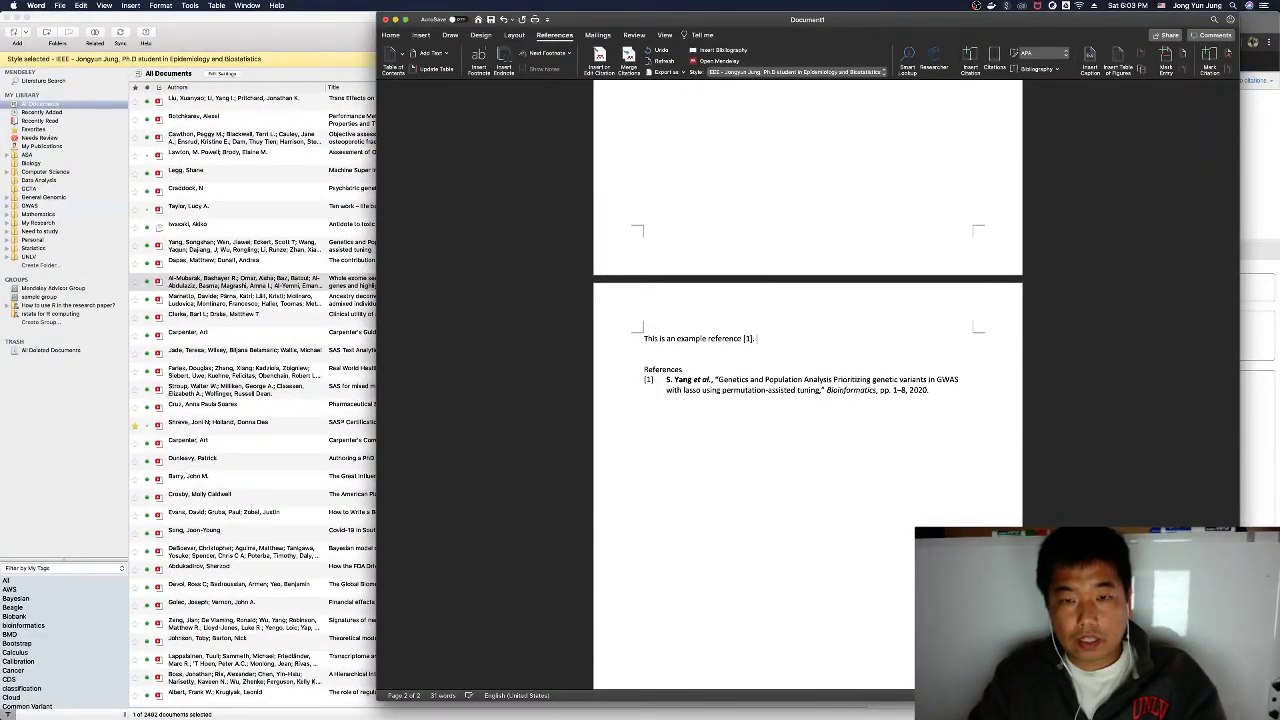
- Add the sentence "This is my et al example" after citation [1] and cite the ADHD whole exome sequencing paper at its end
type("This is m")
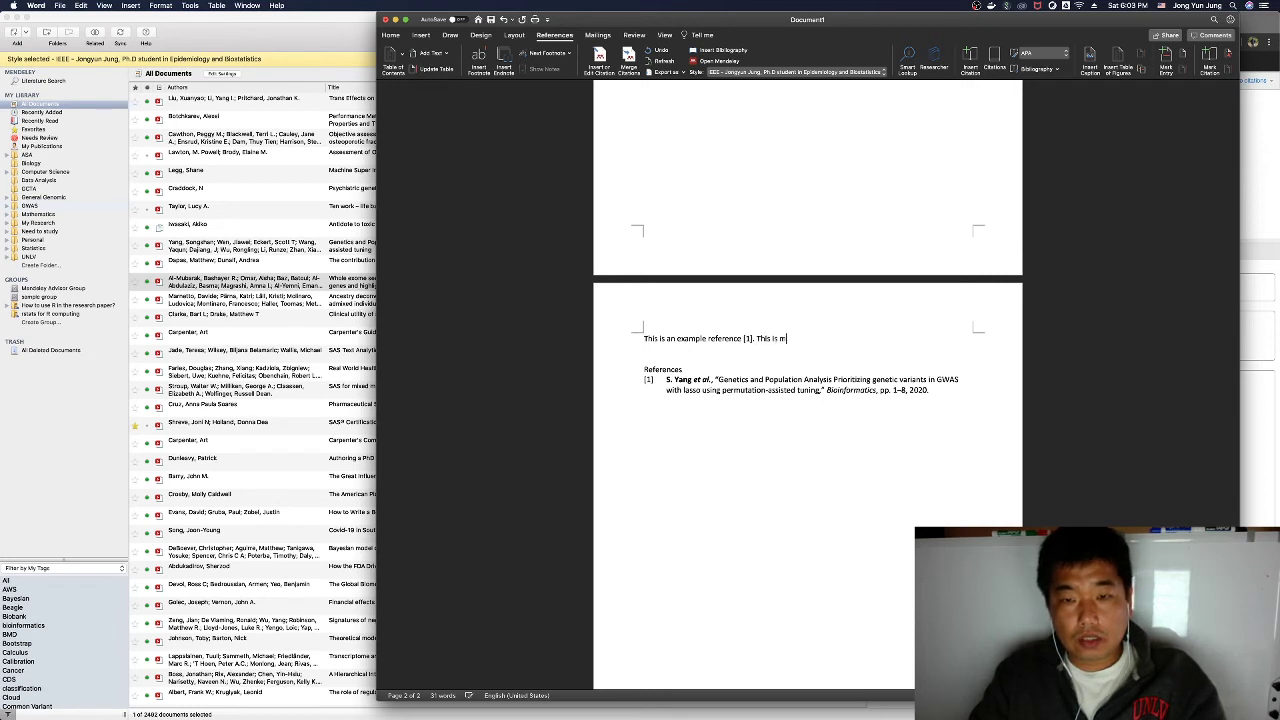
type("y ")
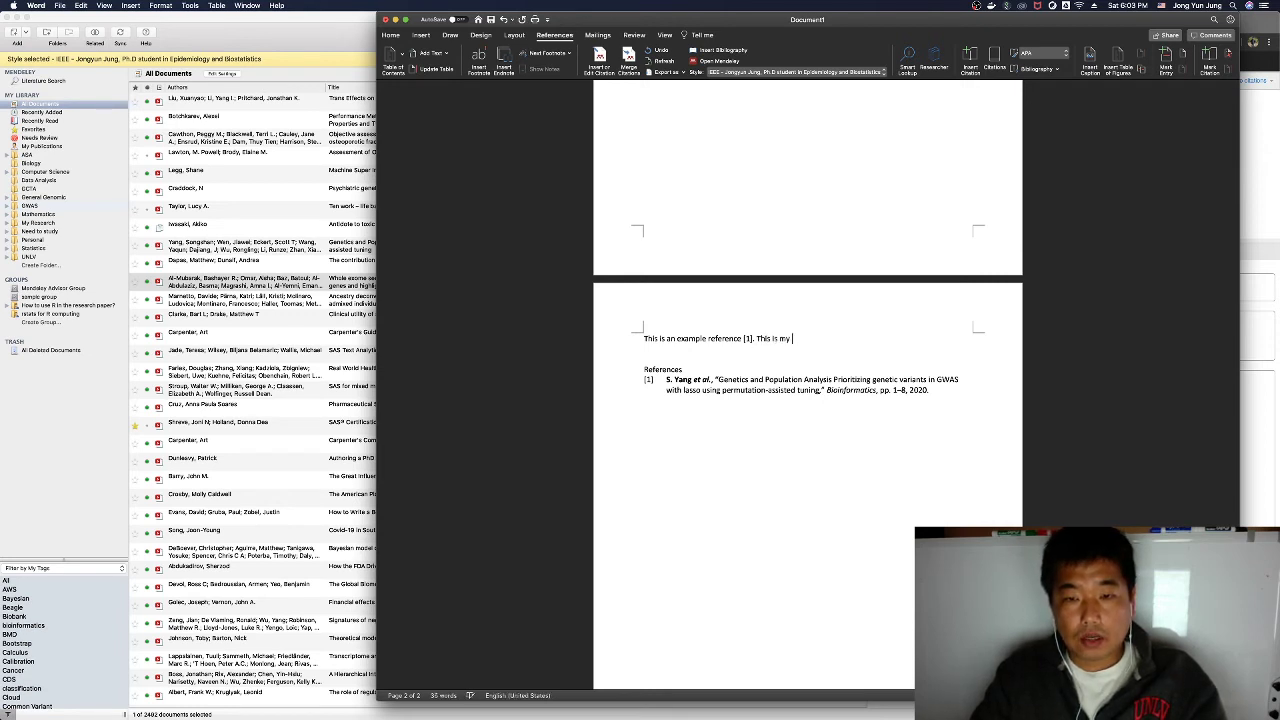
type("et al example")
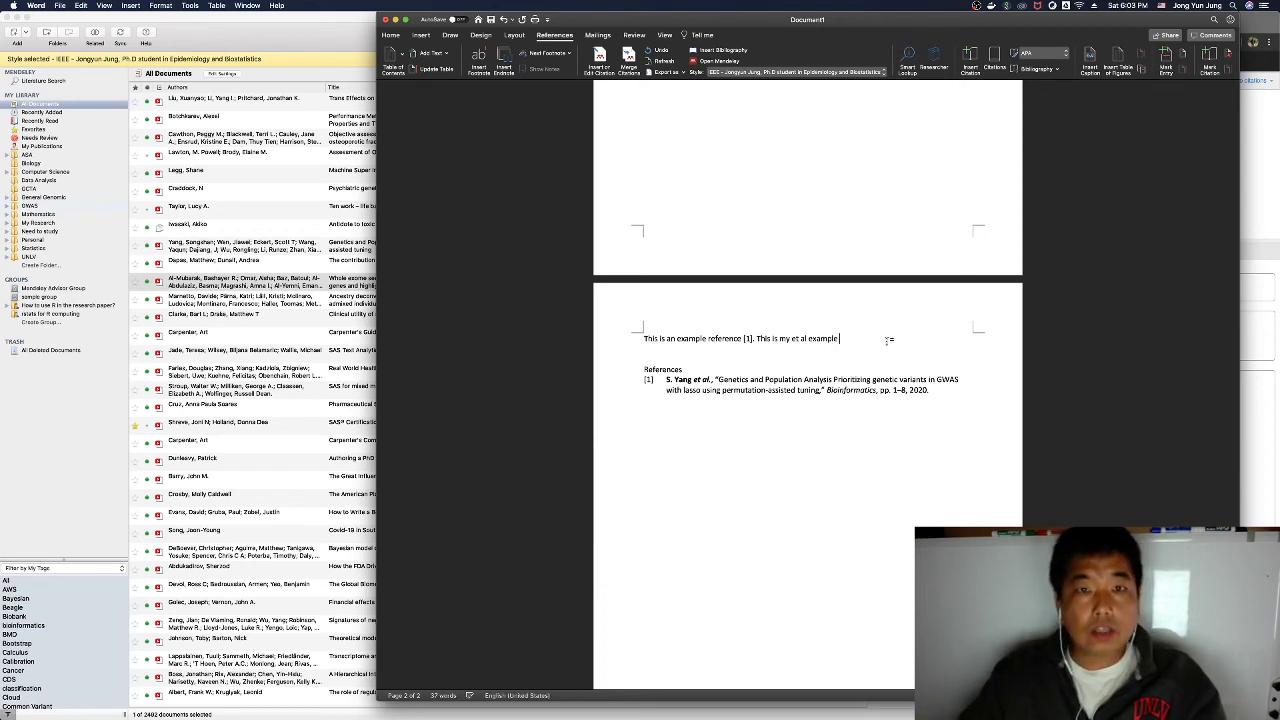
left_click(598, 62)
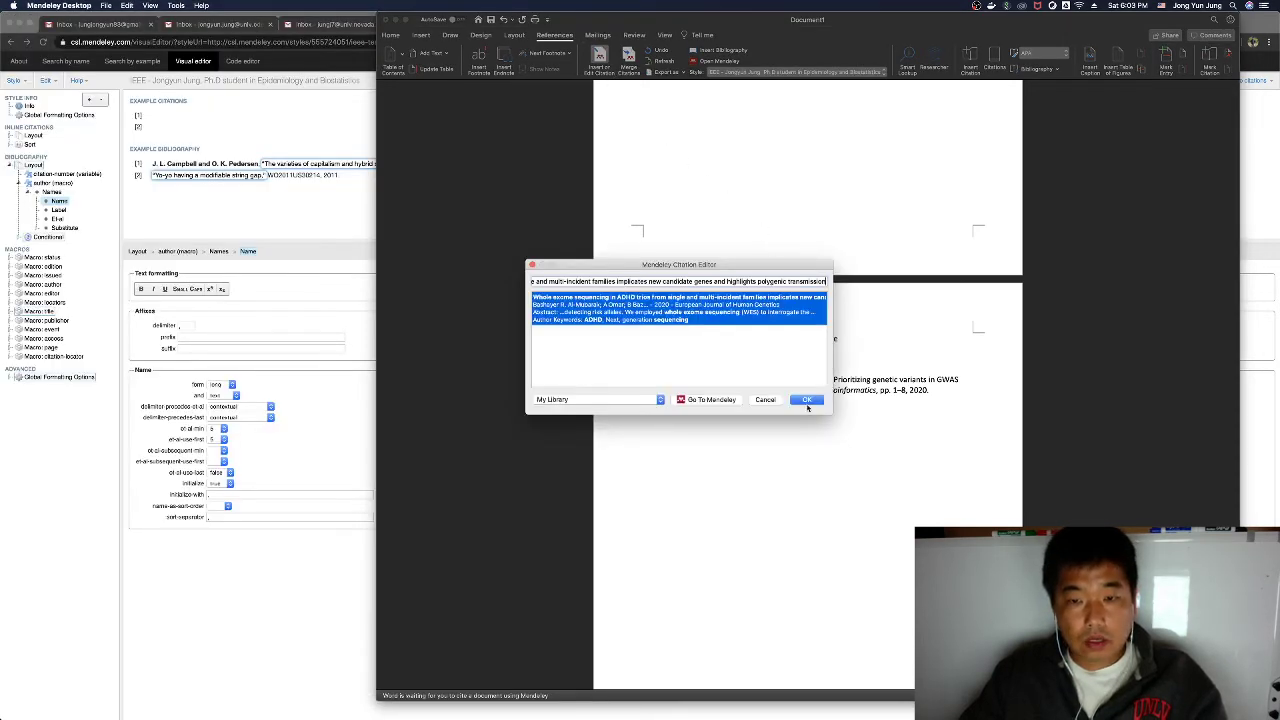
left_click(807, 400)
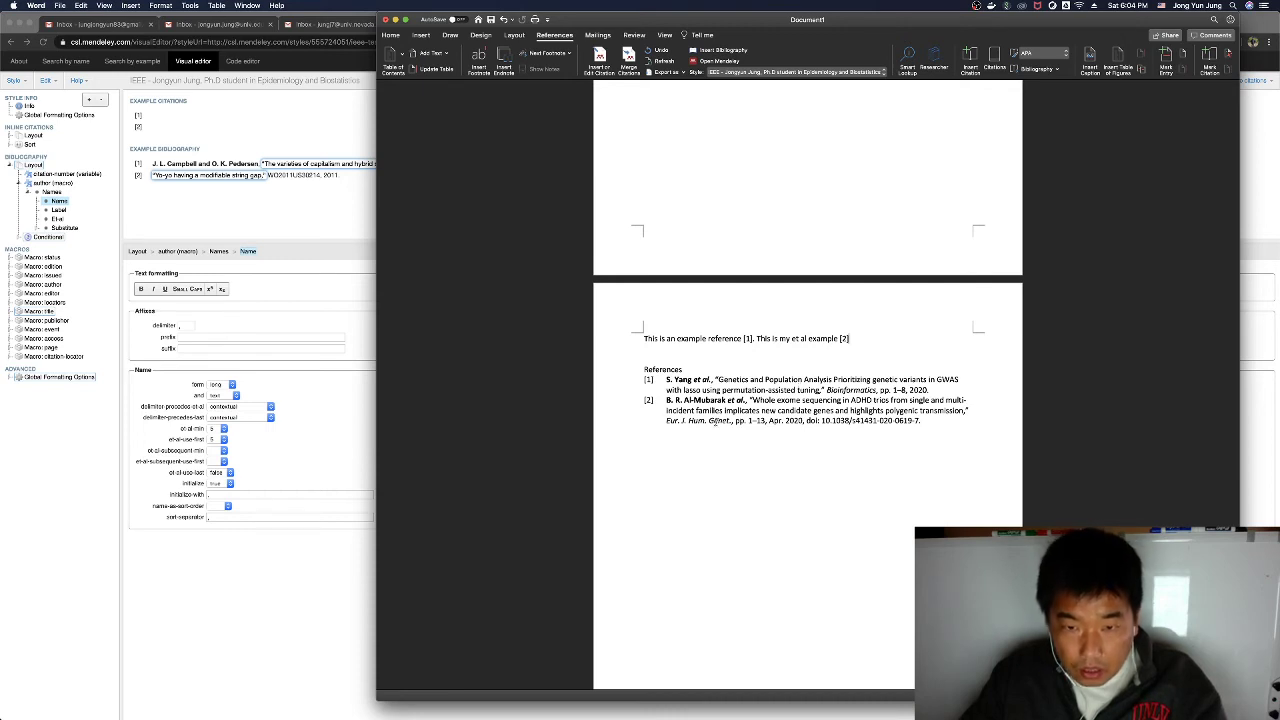
- Check the second reference entry's author list, and change the document's citation style to the other customized IEEE style, listed directly below plain IEEE
triple_click(676, 400)
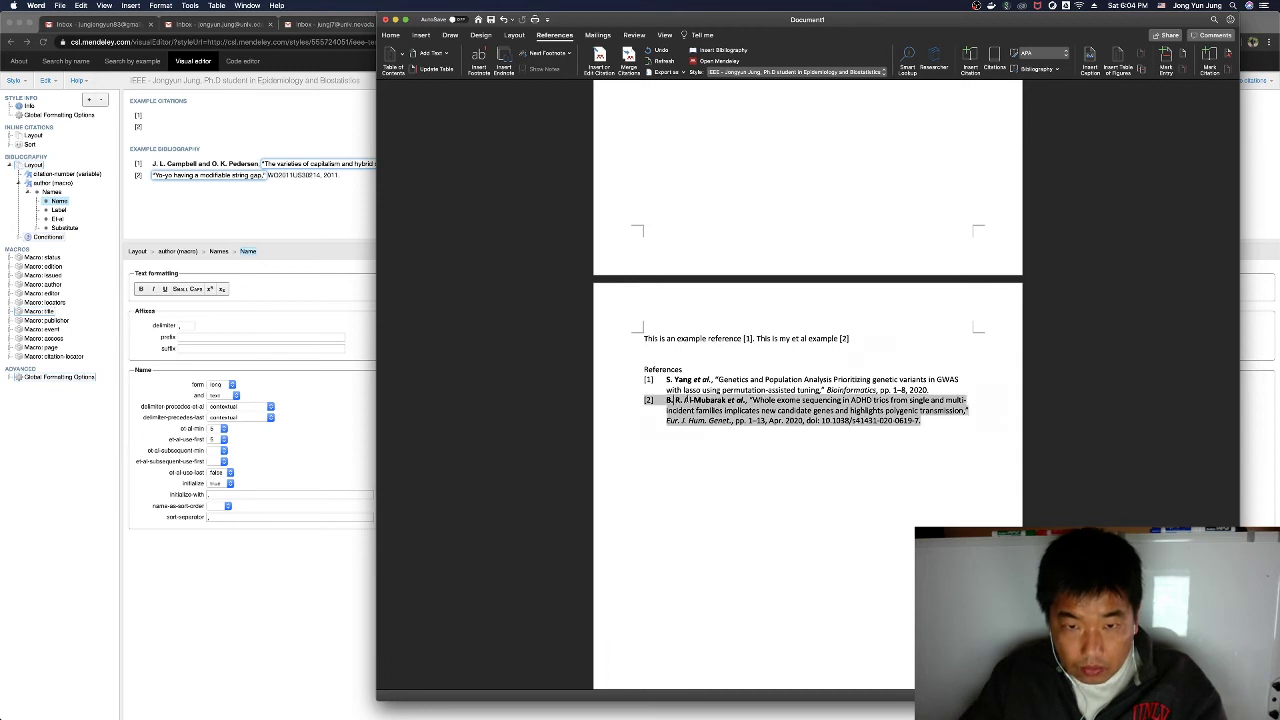
scroll(696, 399, "down", 3)
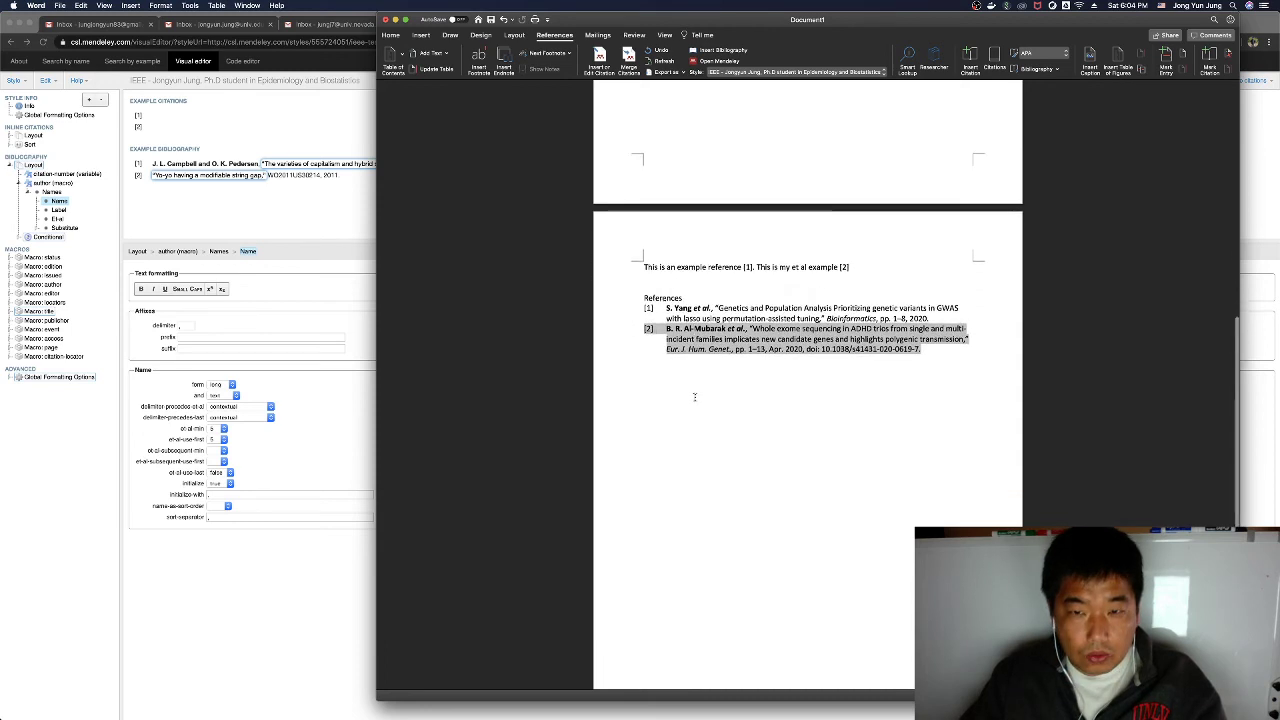
scroll(706, 394, "up", 2)
left_click(852, 70)
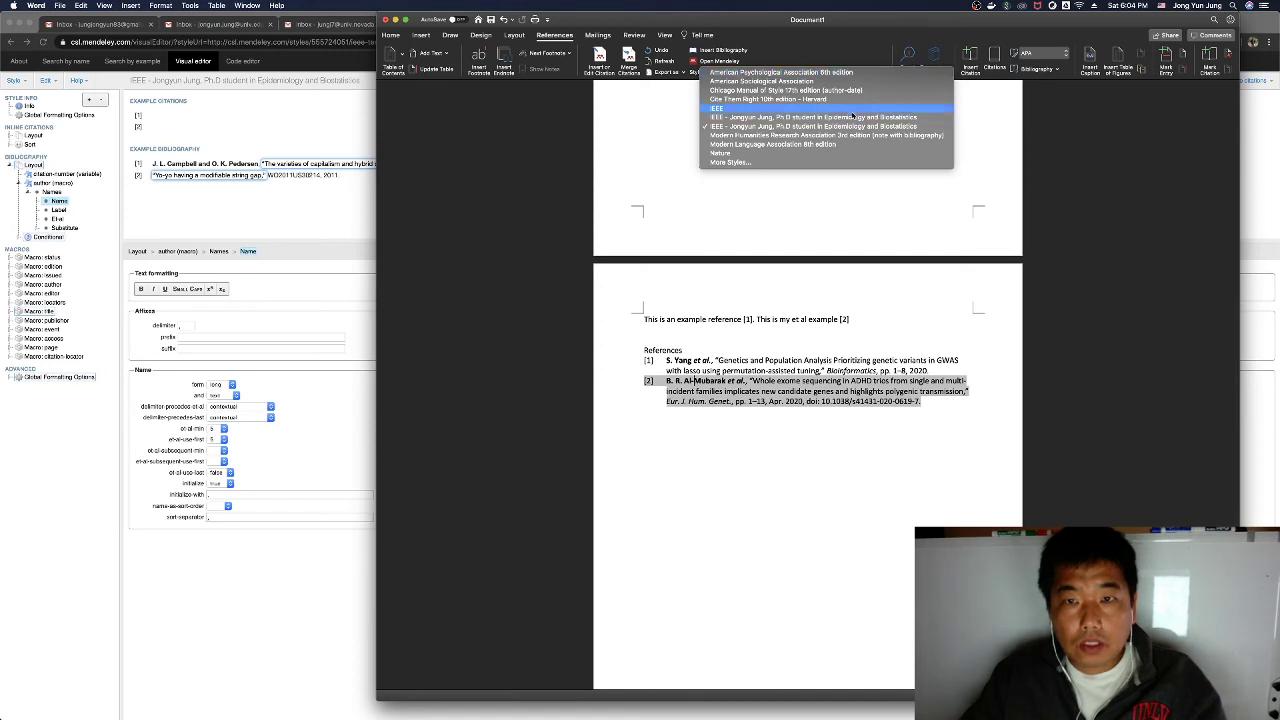
left_click(859, 116)
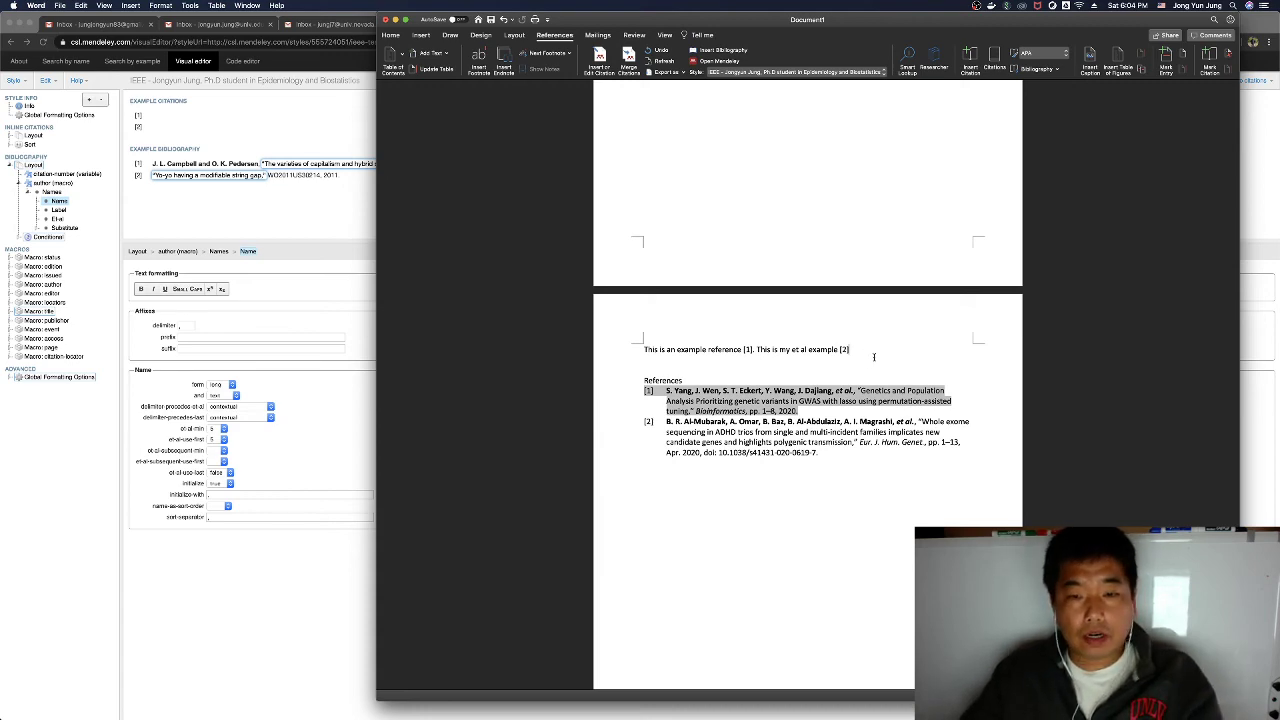
- Switch to the PowerPoint presentation and show slide 8, Small Tips
key("ctrl+Up")
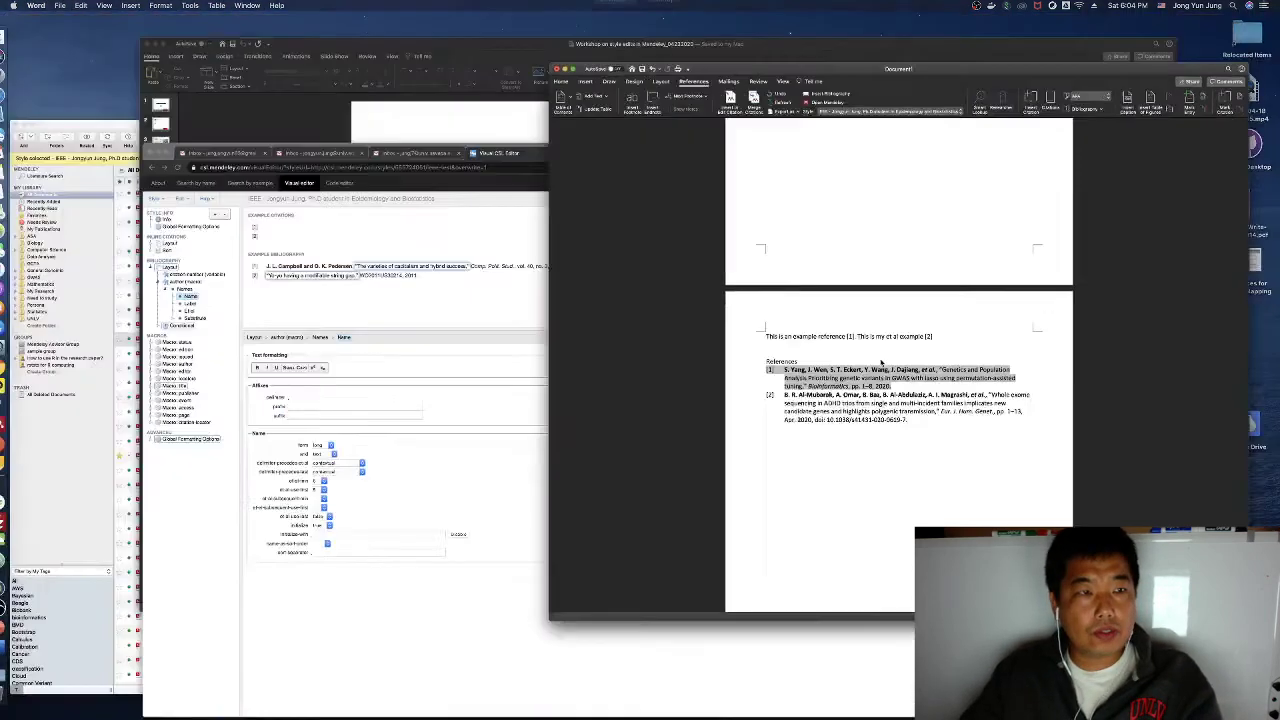
left_click(816, 285)
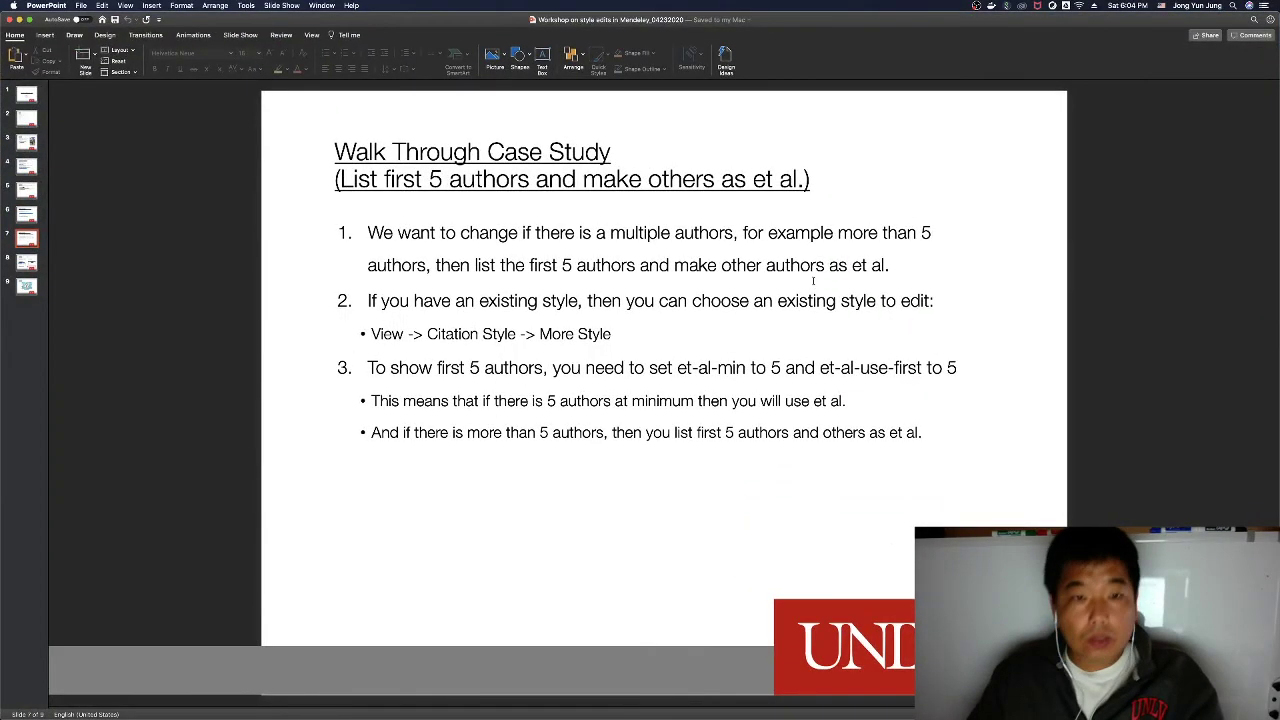
key("Down")
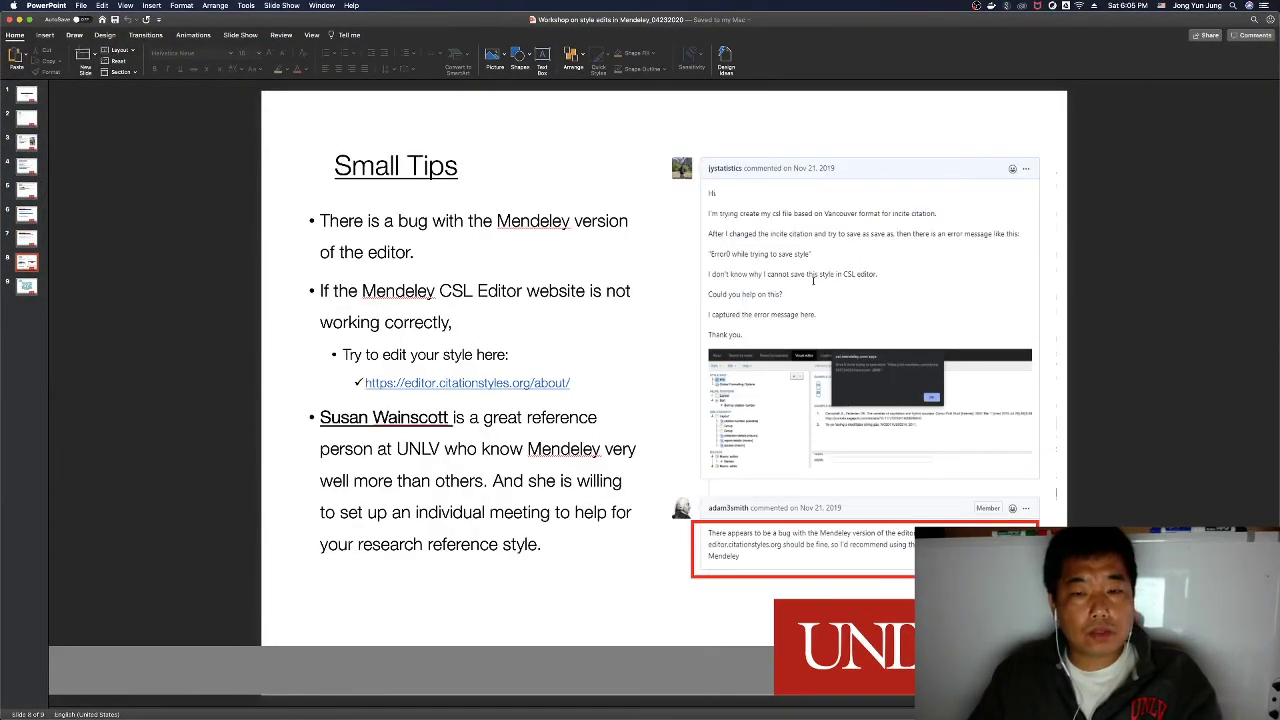